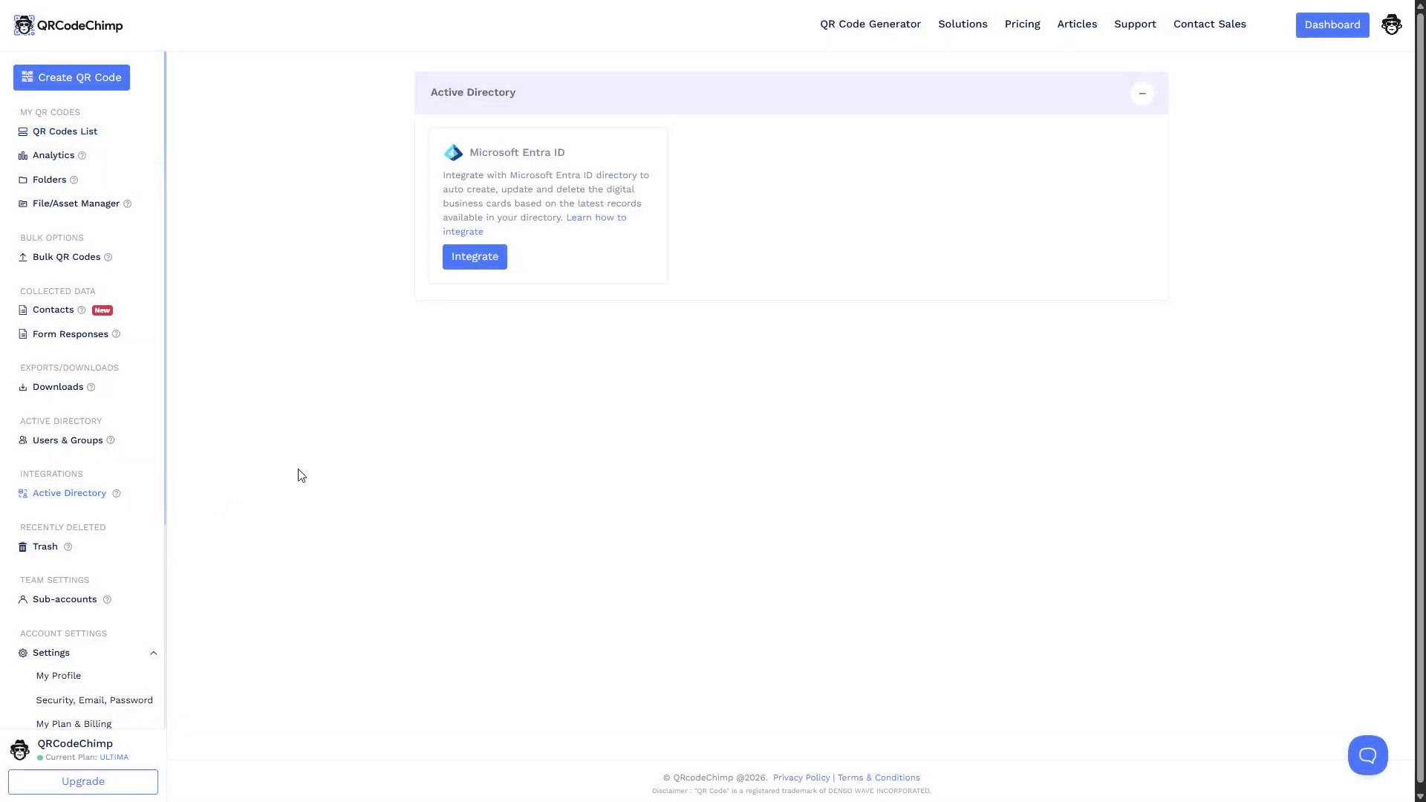
Start the Microsoft Entra ID integration and connect the directory by signing in with the Microsoft account
left_click(483, 264)
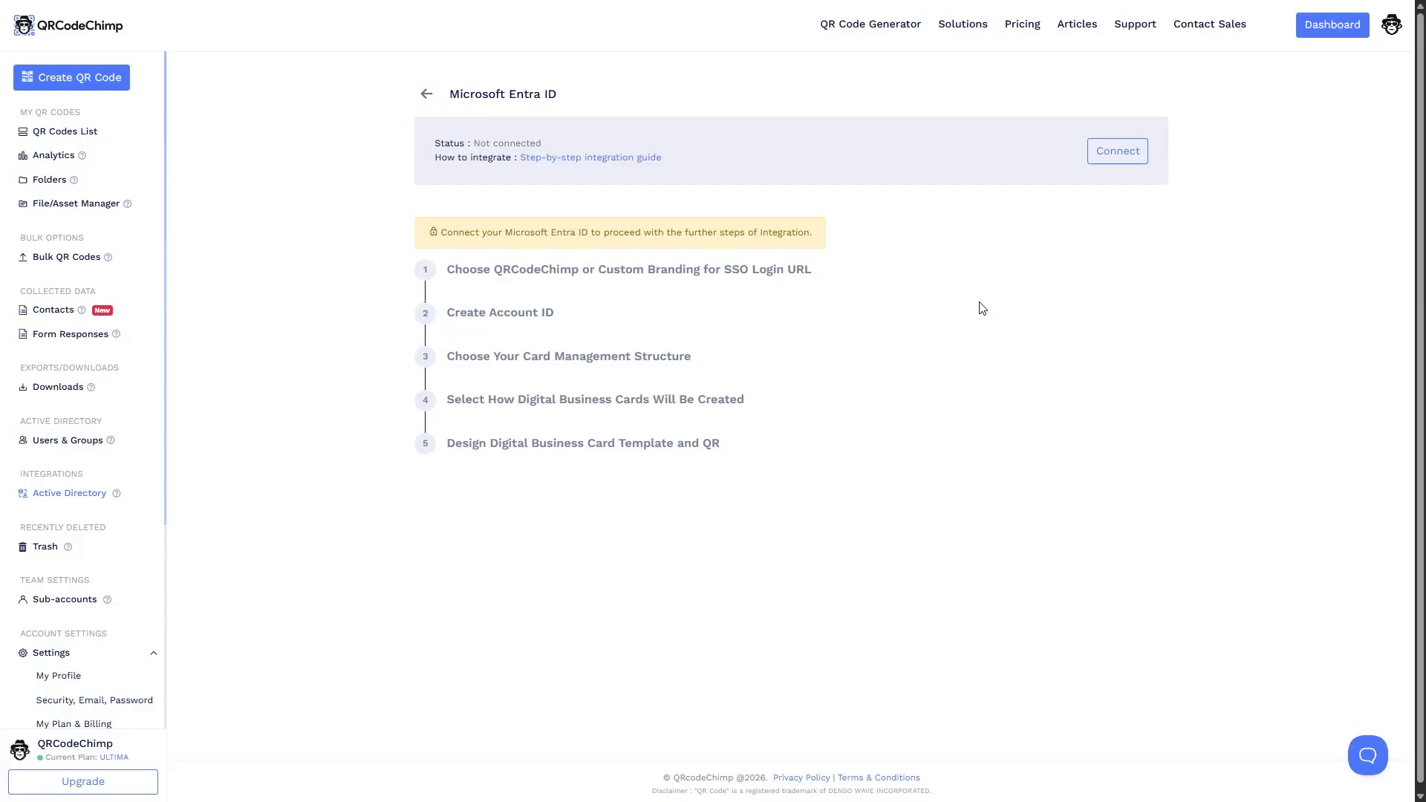
left_click(1123, 165)
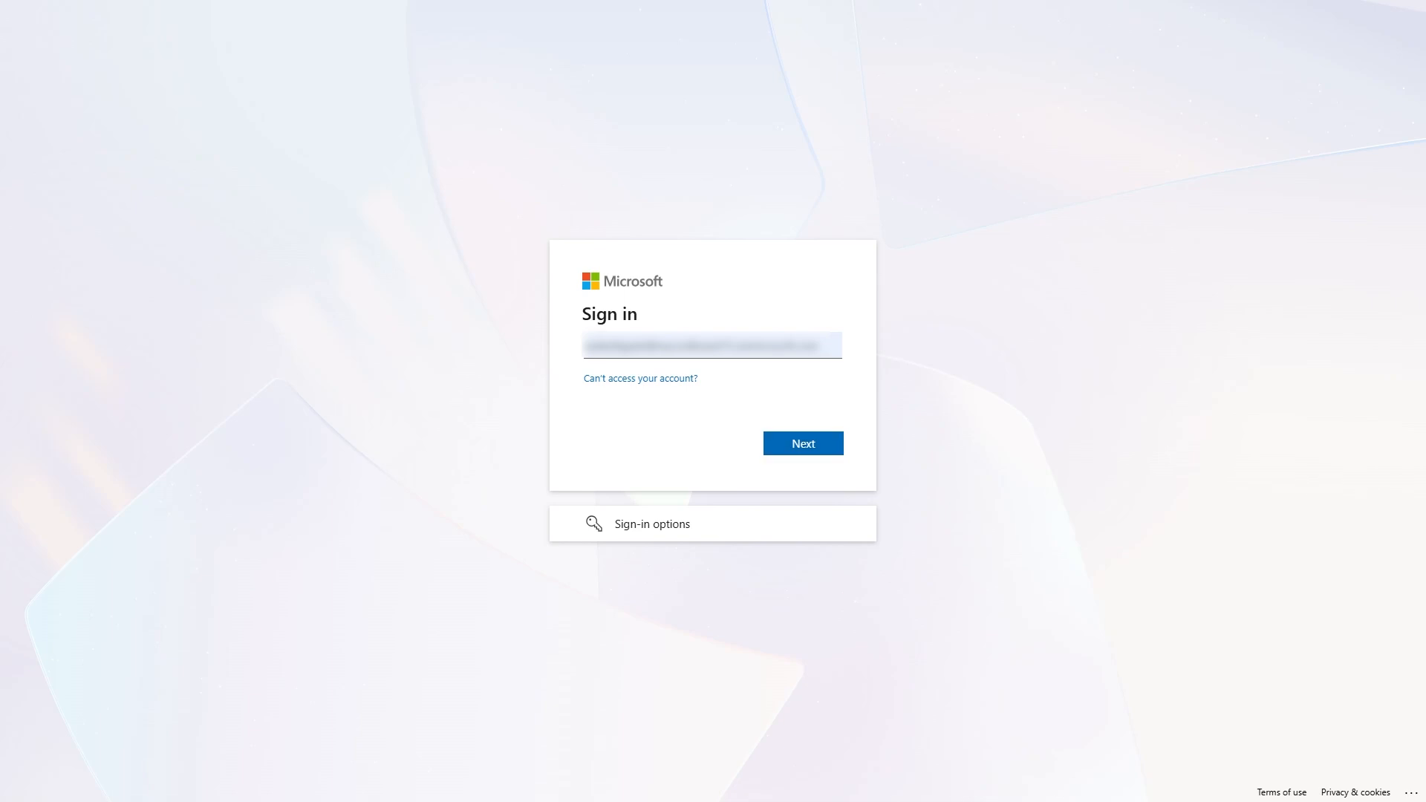
left_click(799, 446)
left_click(809, 472)
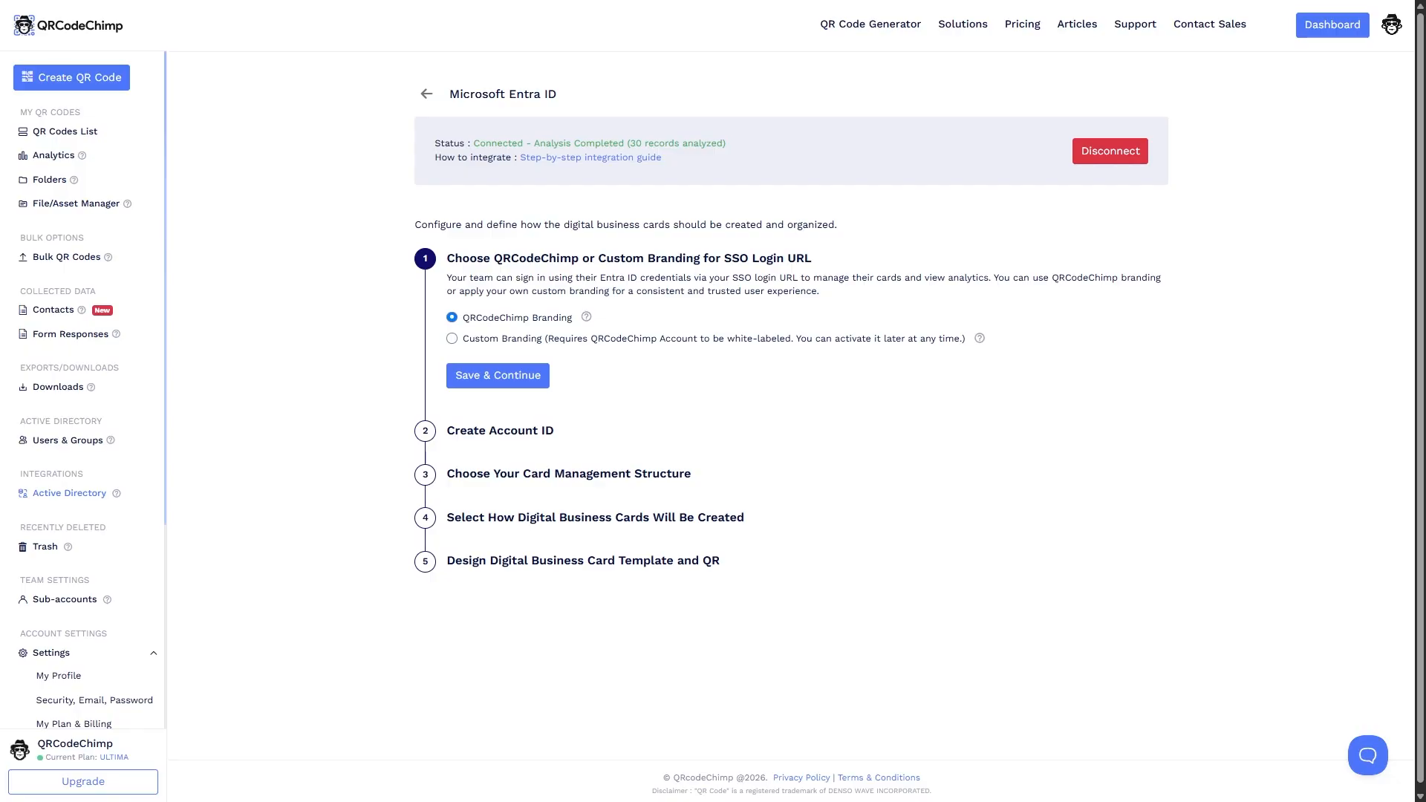
Save Custom Branding for the SSO login URL with the application client ID and client secret value filled in
left_click(499, 383)
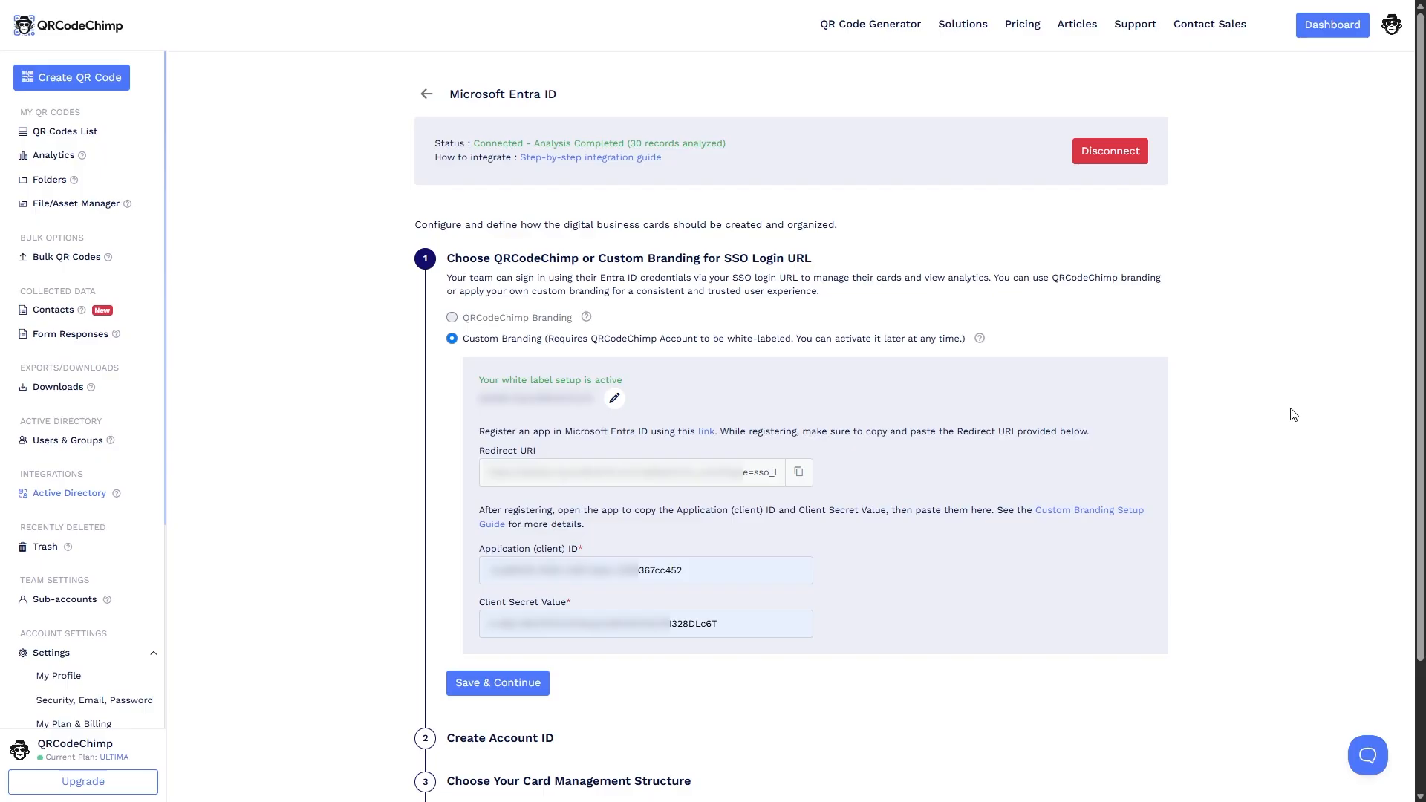
left_click(502, 685)
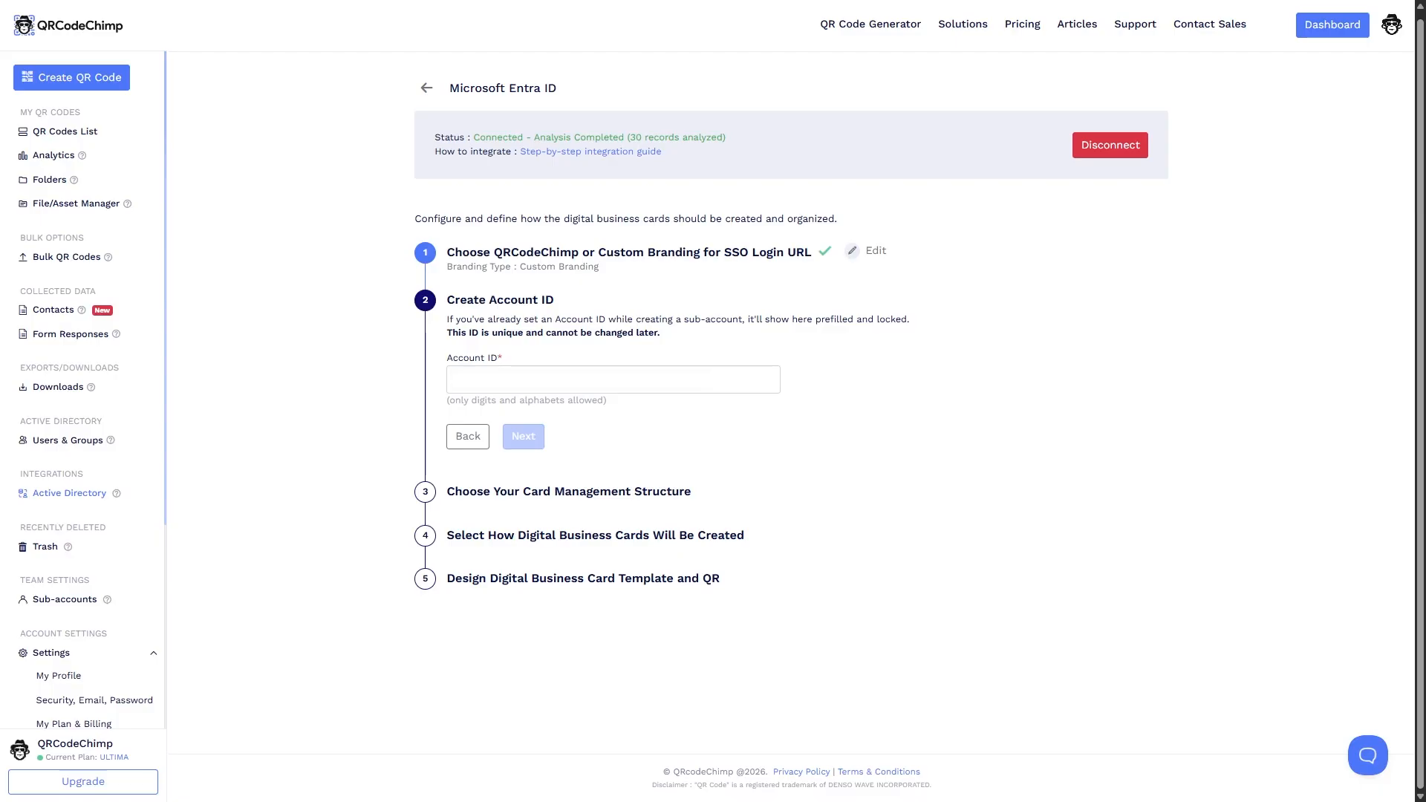
Enter the account ID in the Create Account ID step and continue
left_click(613, 379)
key("ctrl+v")
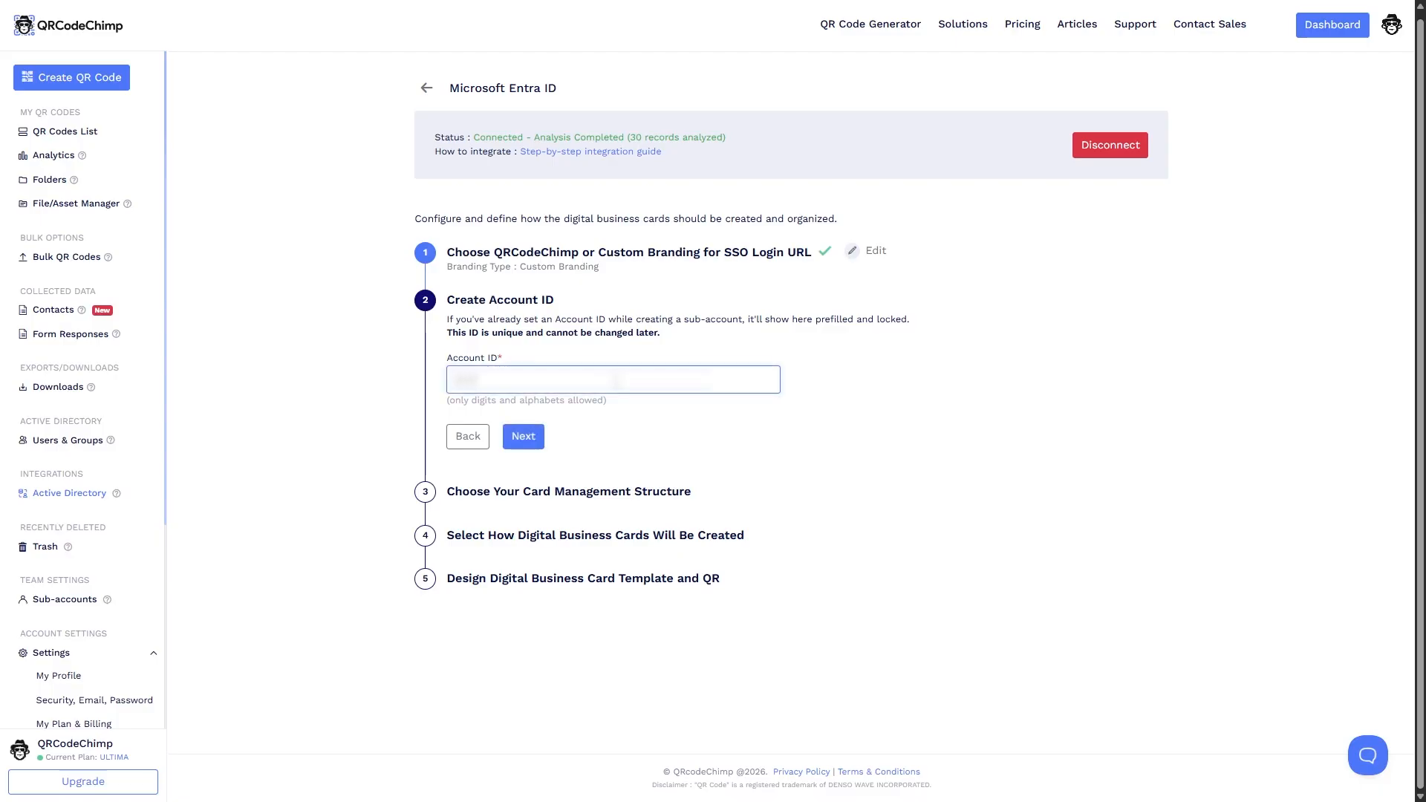
type("chimp")
left_click(955, 461)
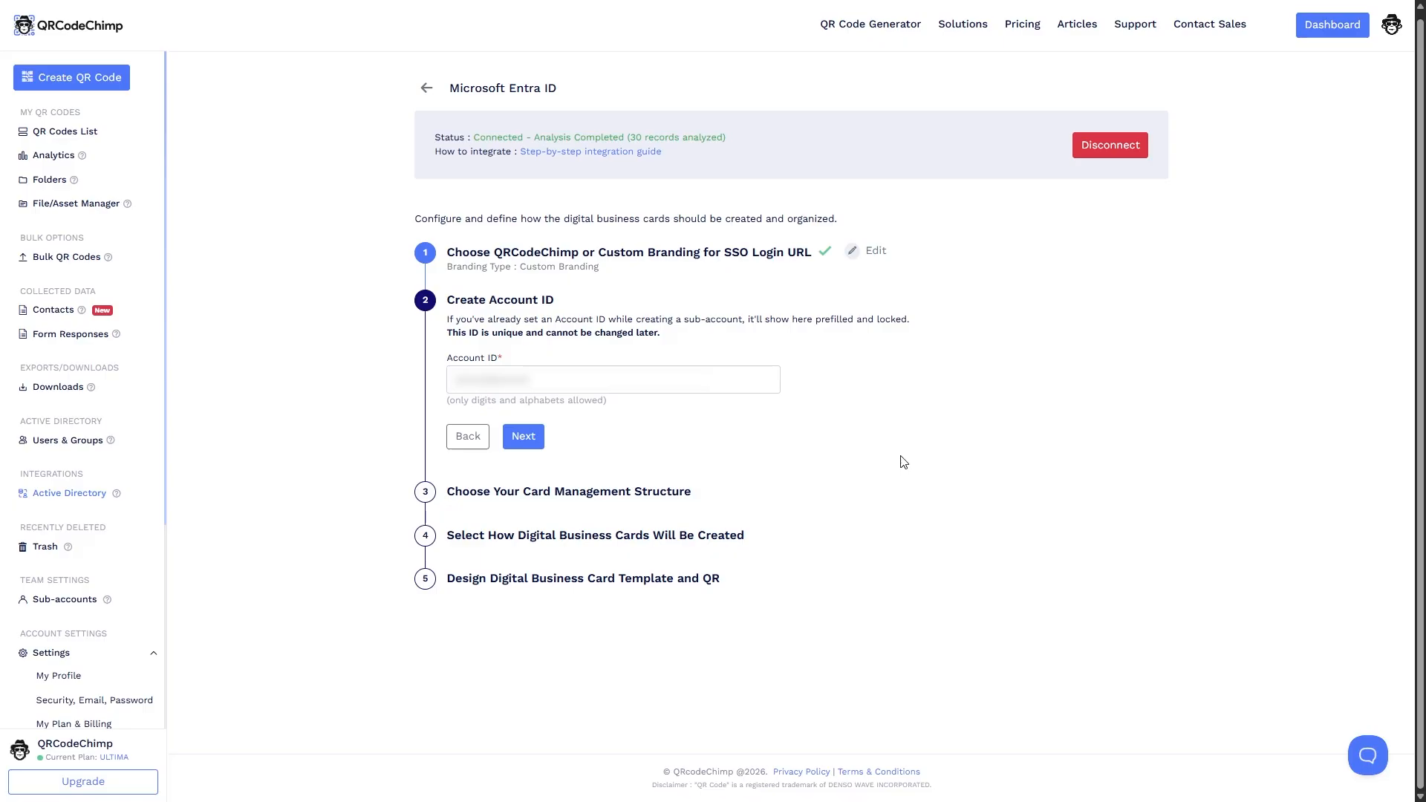
left_click(523, 446)
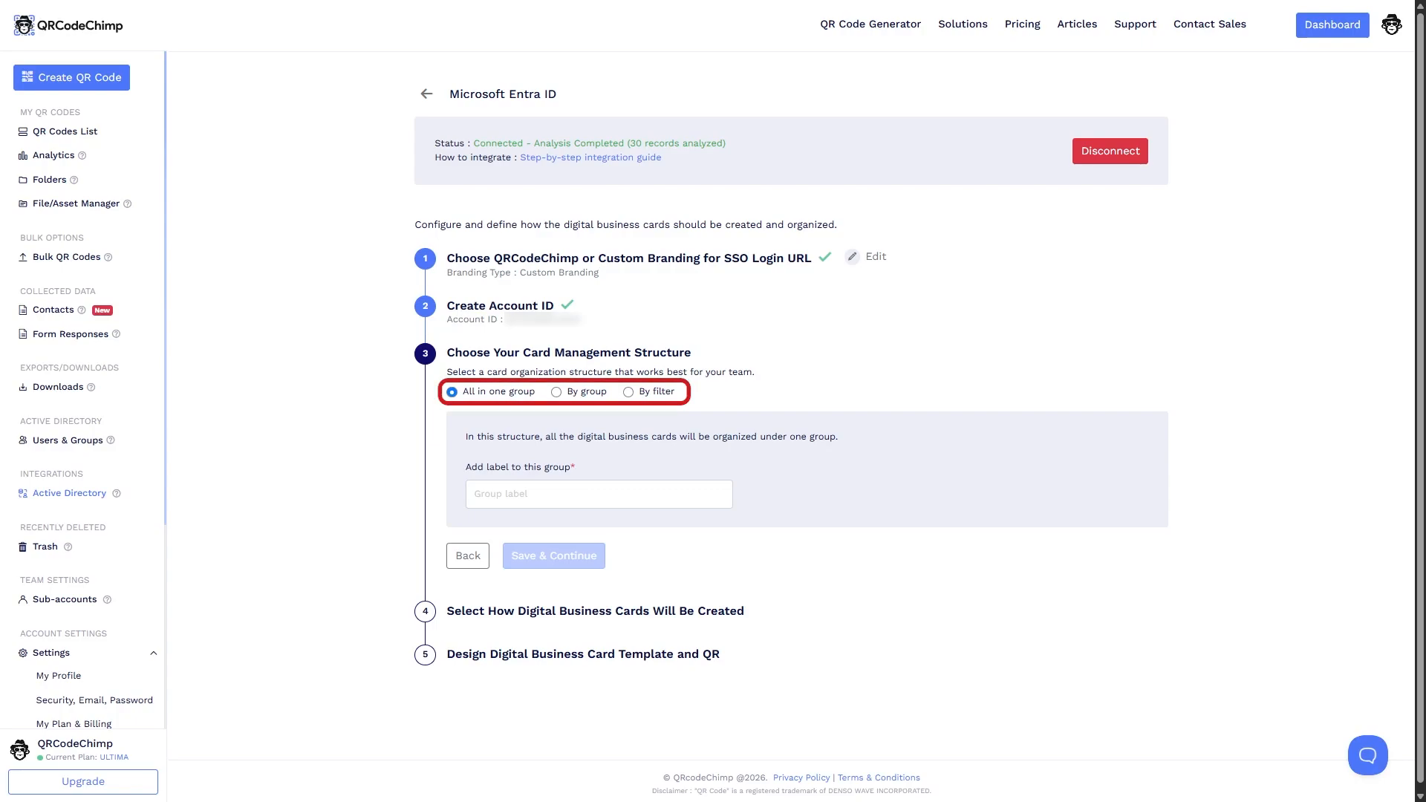
Set the card management structure to By group, with Country as the first grouping field
left_click(594, 393)
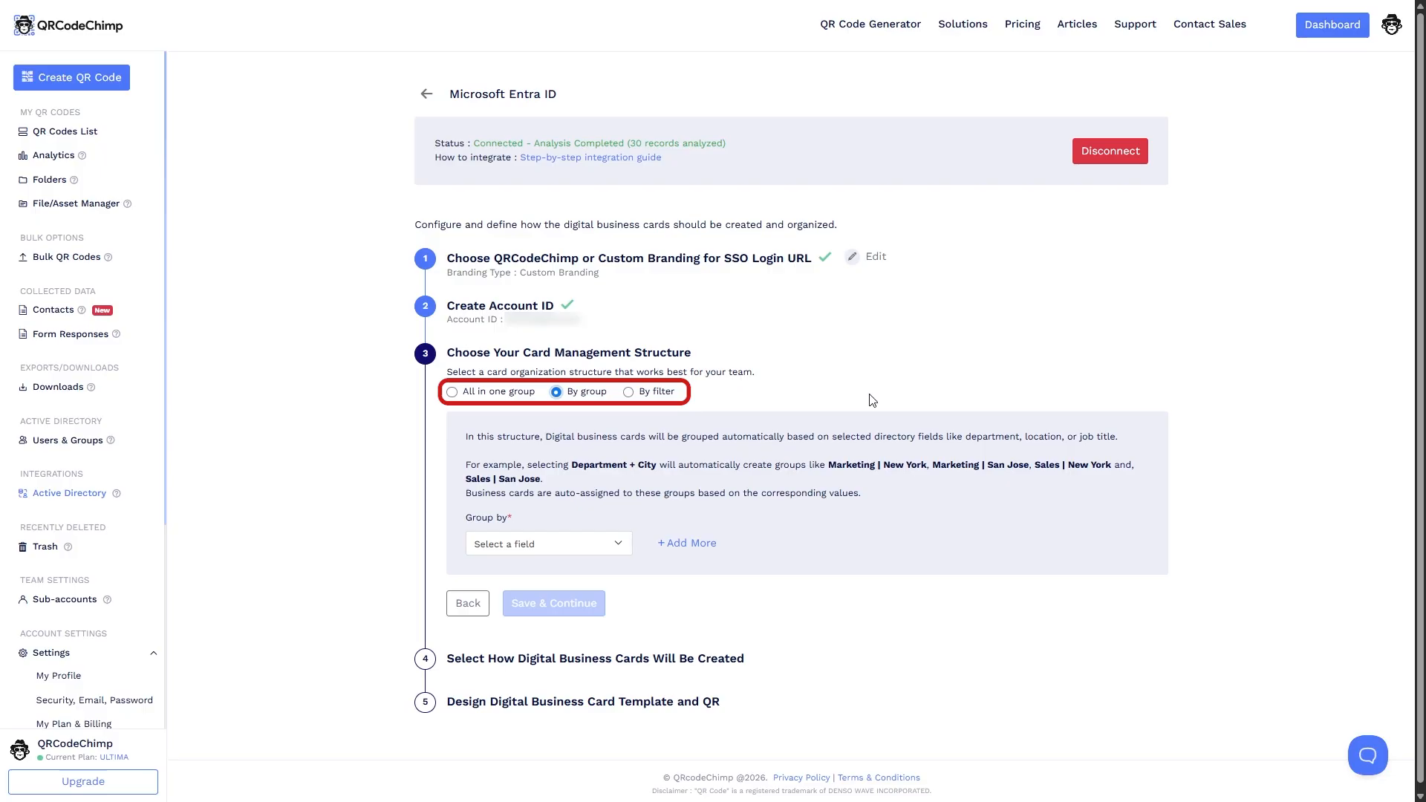
left_click(672, 386)
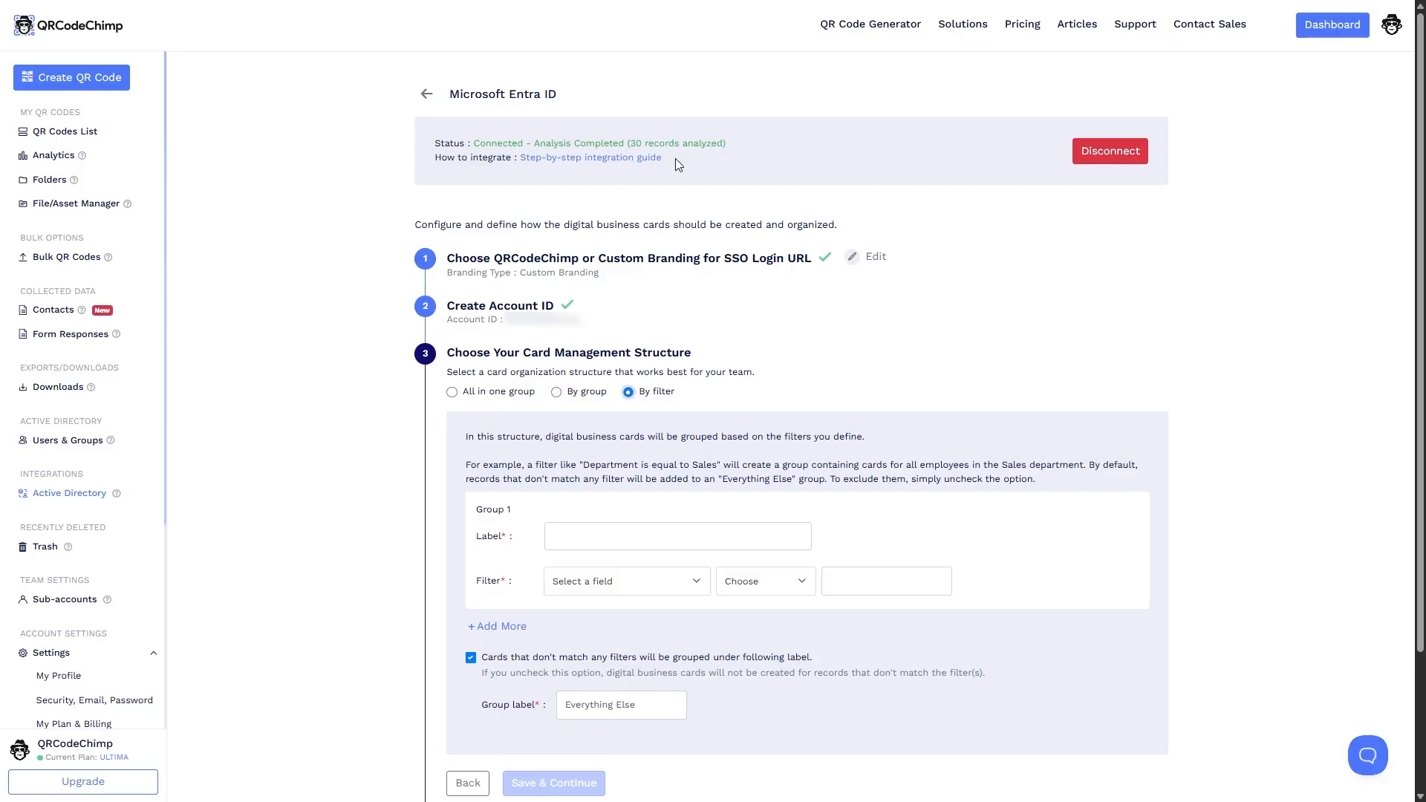
left_click(578, 396)
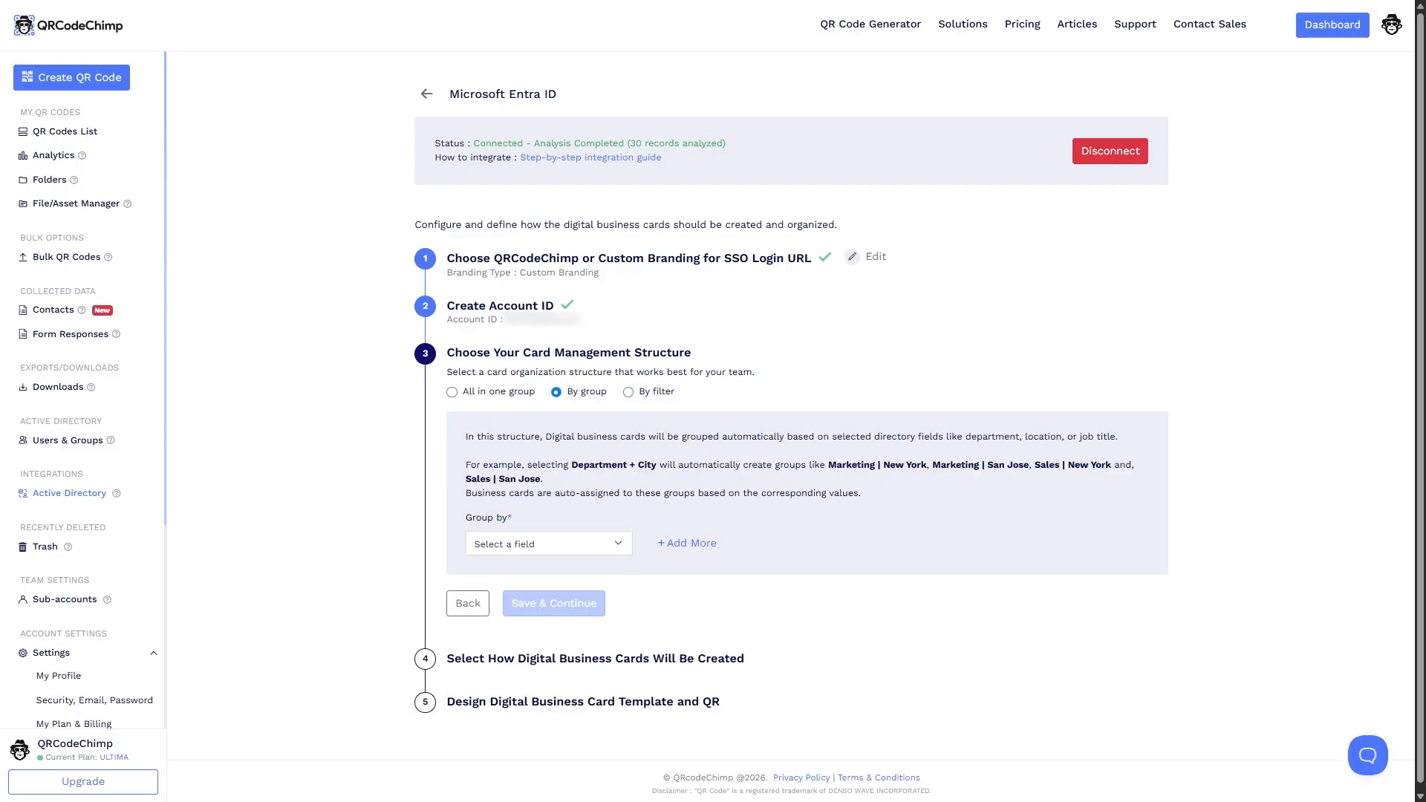
left_click(579, 551)
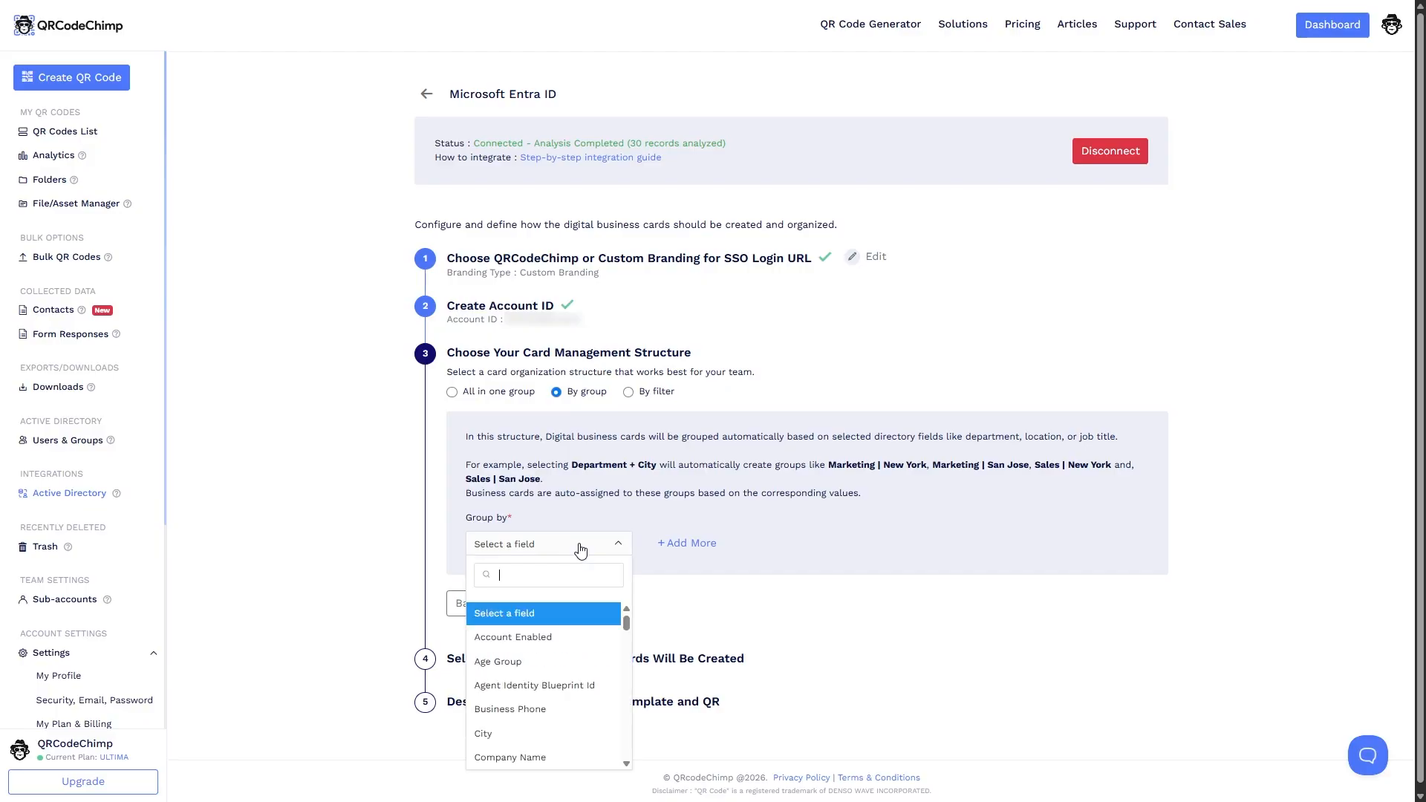
type("country")
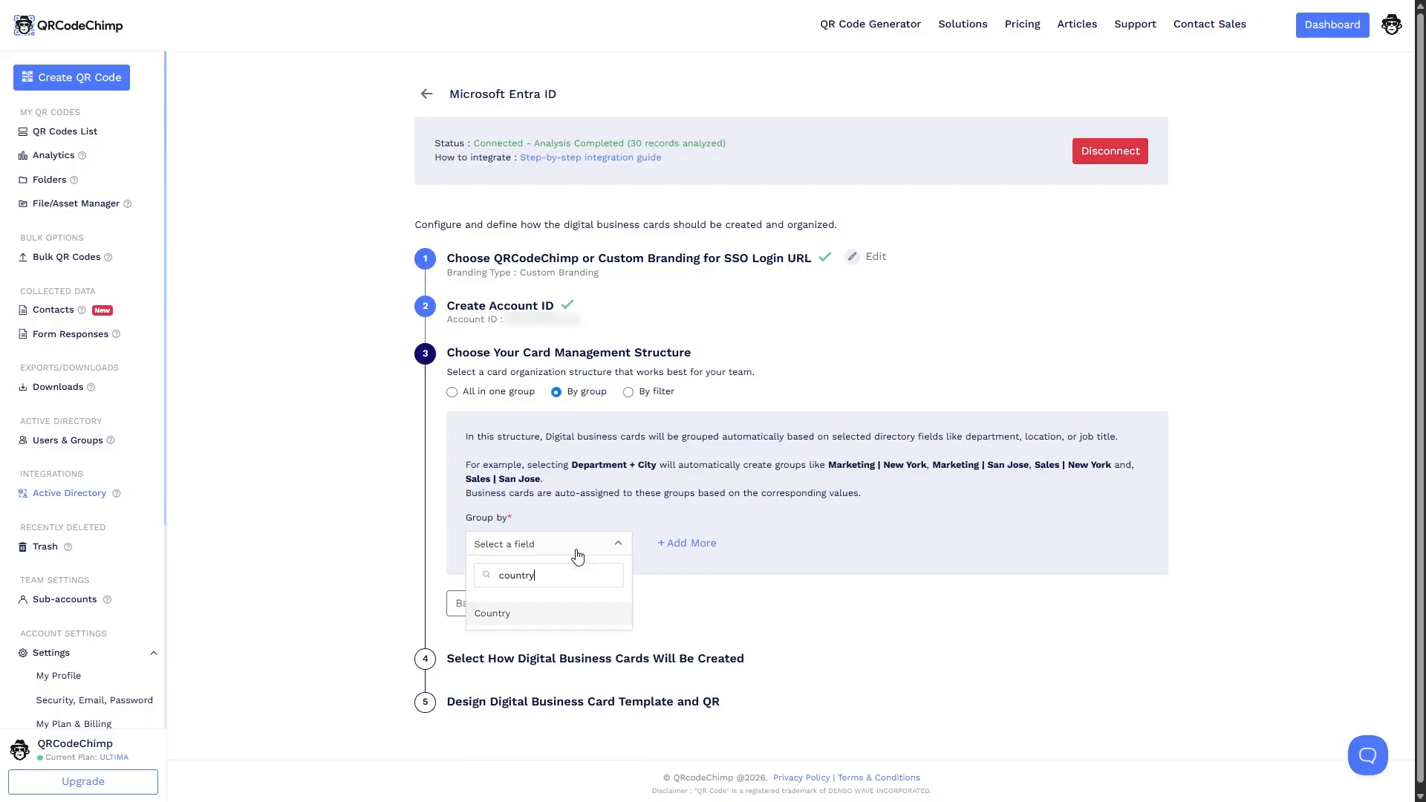
left_click(528, 620)
Add Department as the second grouping field and save the card management structure
left_click(687, 542)
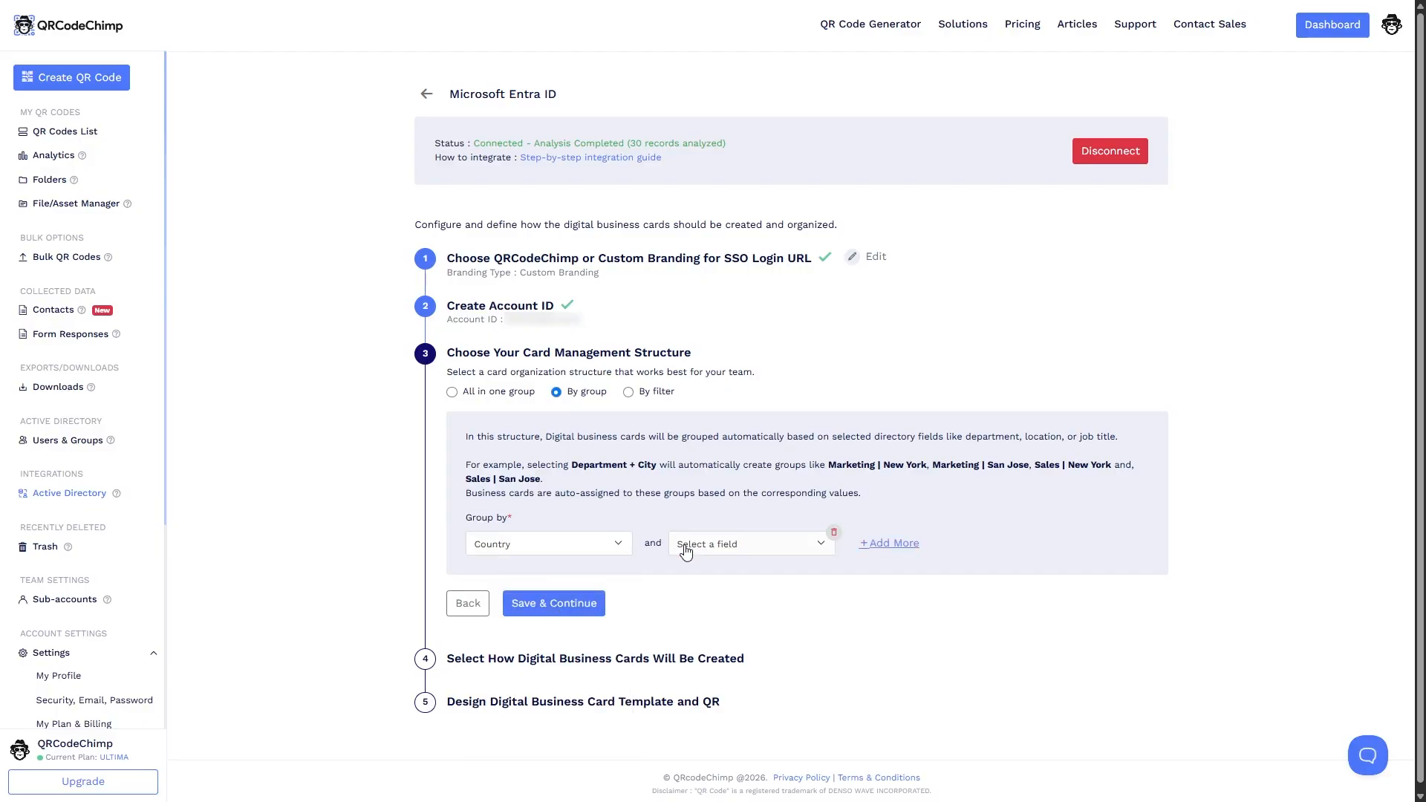
left_click(733, 544)
type("depart")
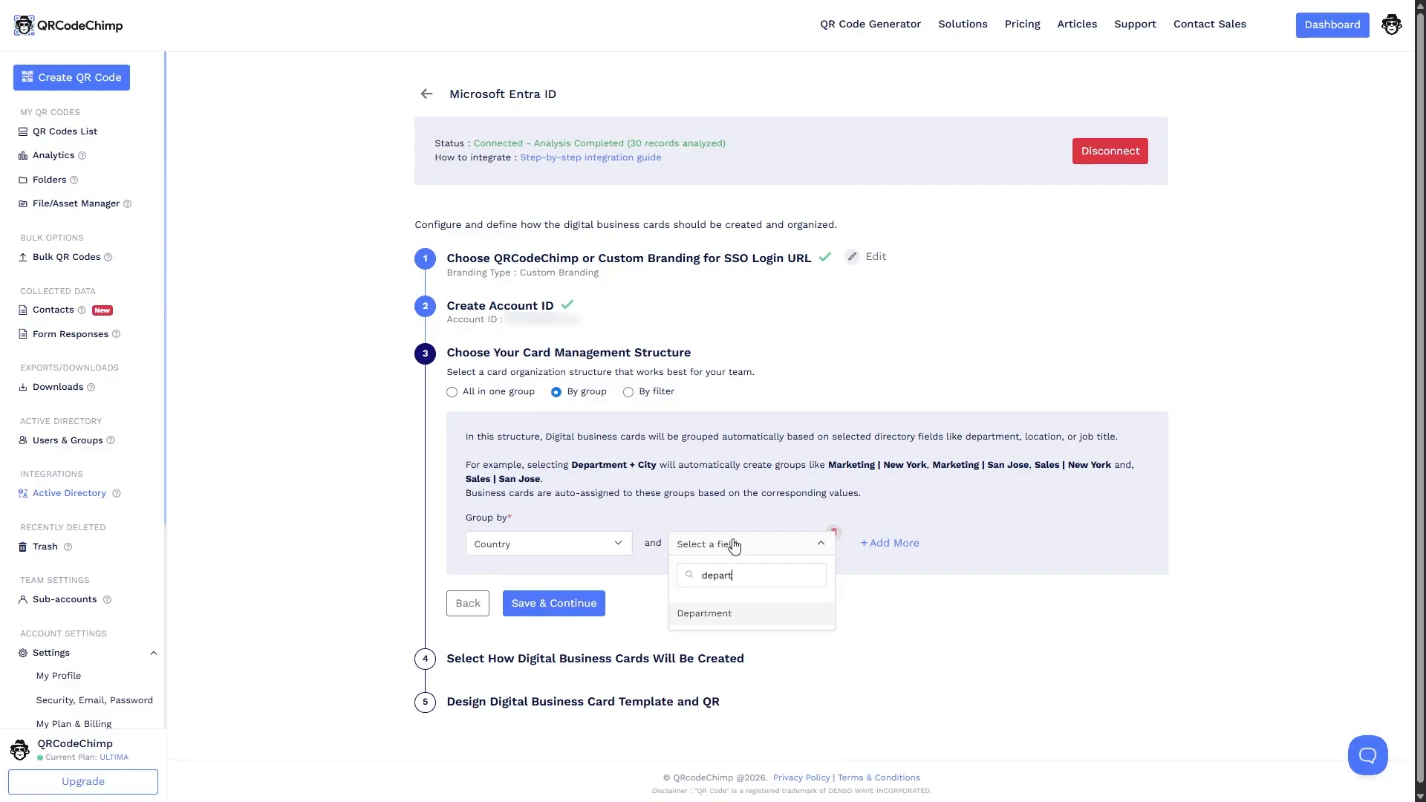
left_click(720, 626)
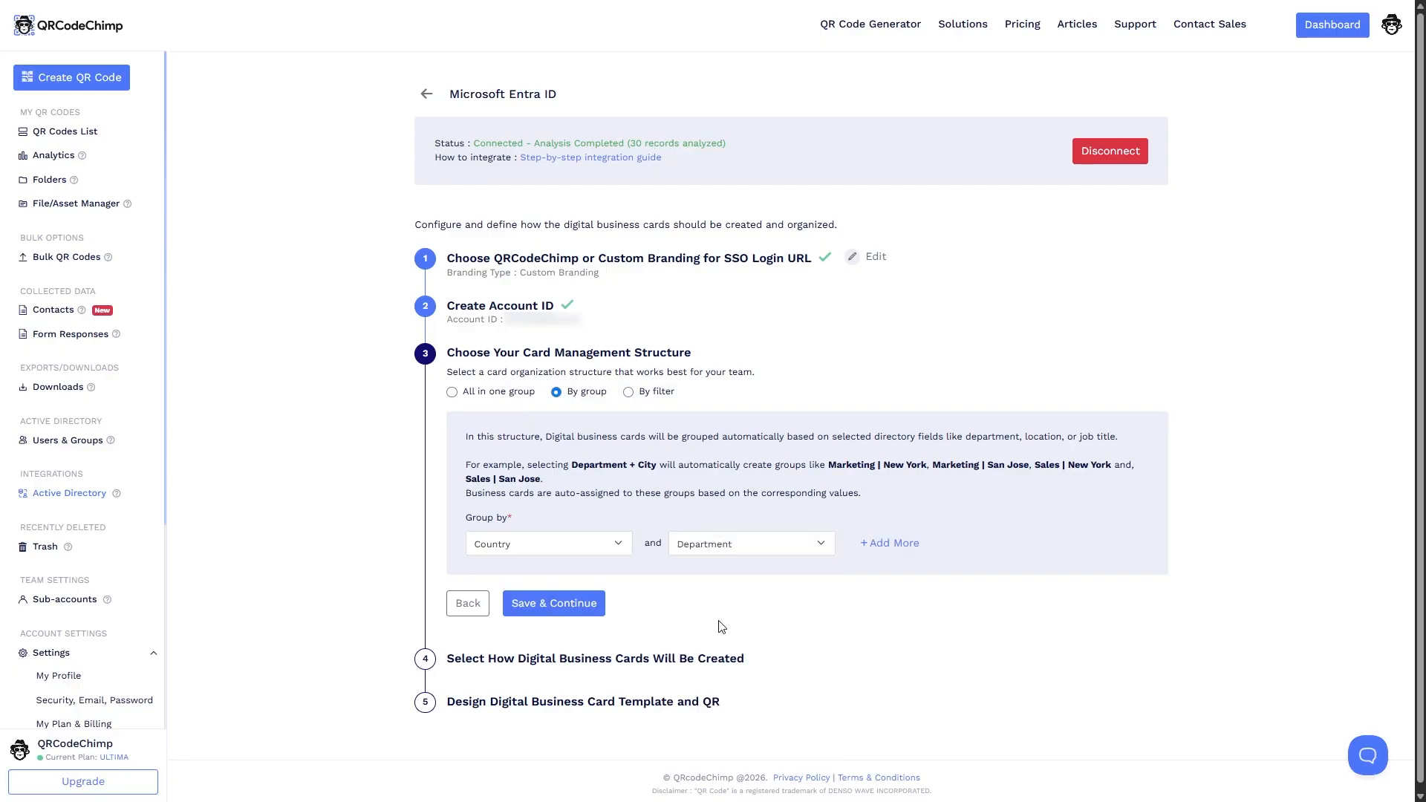
left_click(554, 605)
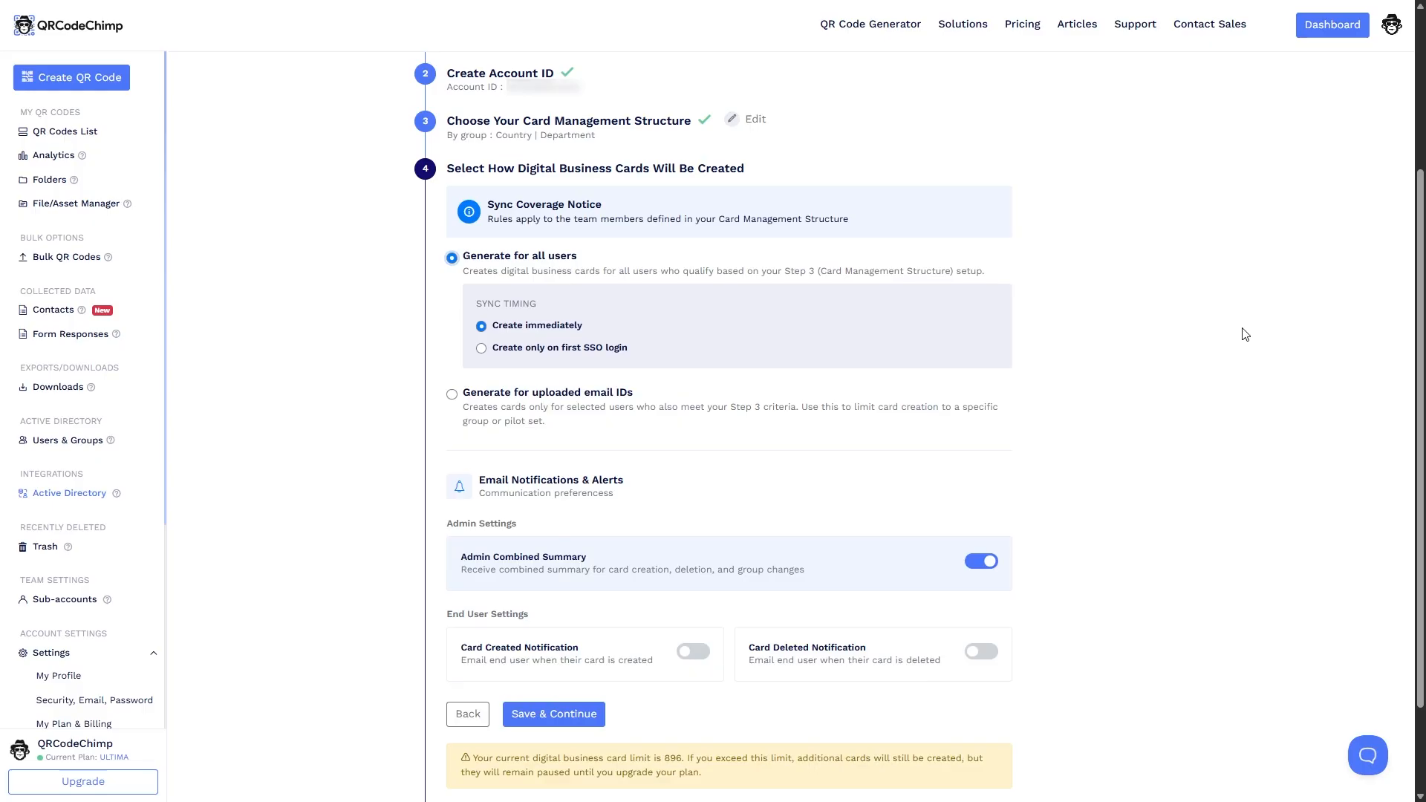
Try card generation for uploaded email IDs on first SSO login, and examine the manual list, CSV upload and directory sources
left_click(506, 391)
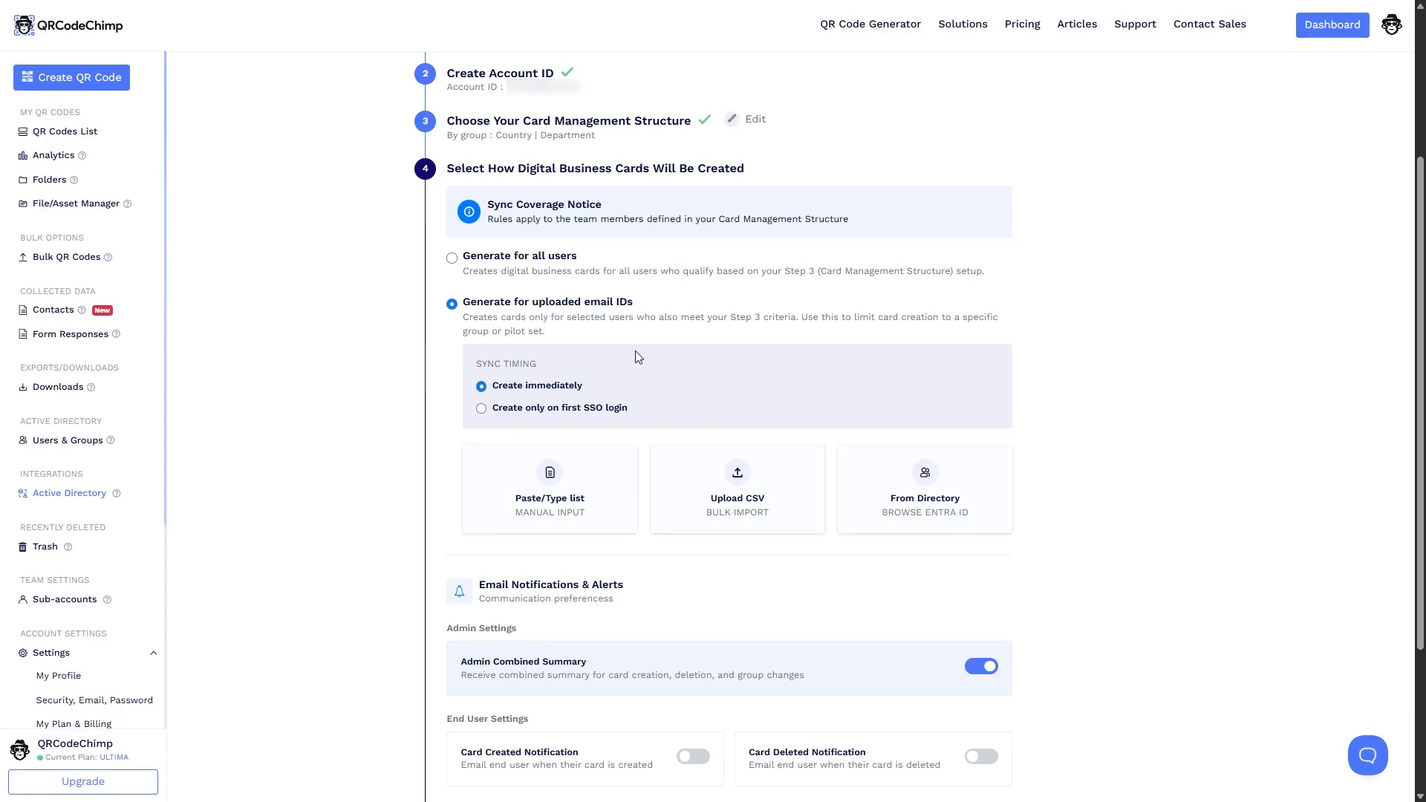
left_click(562, 422)
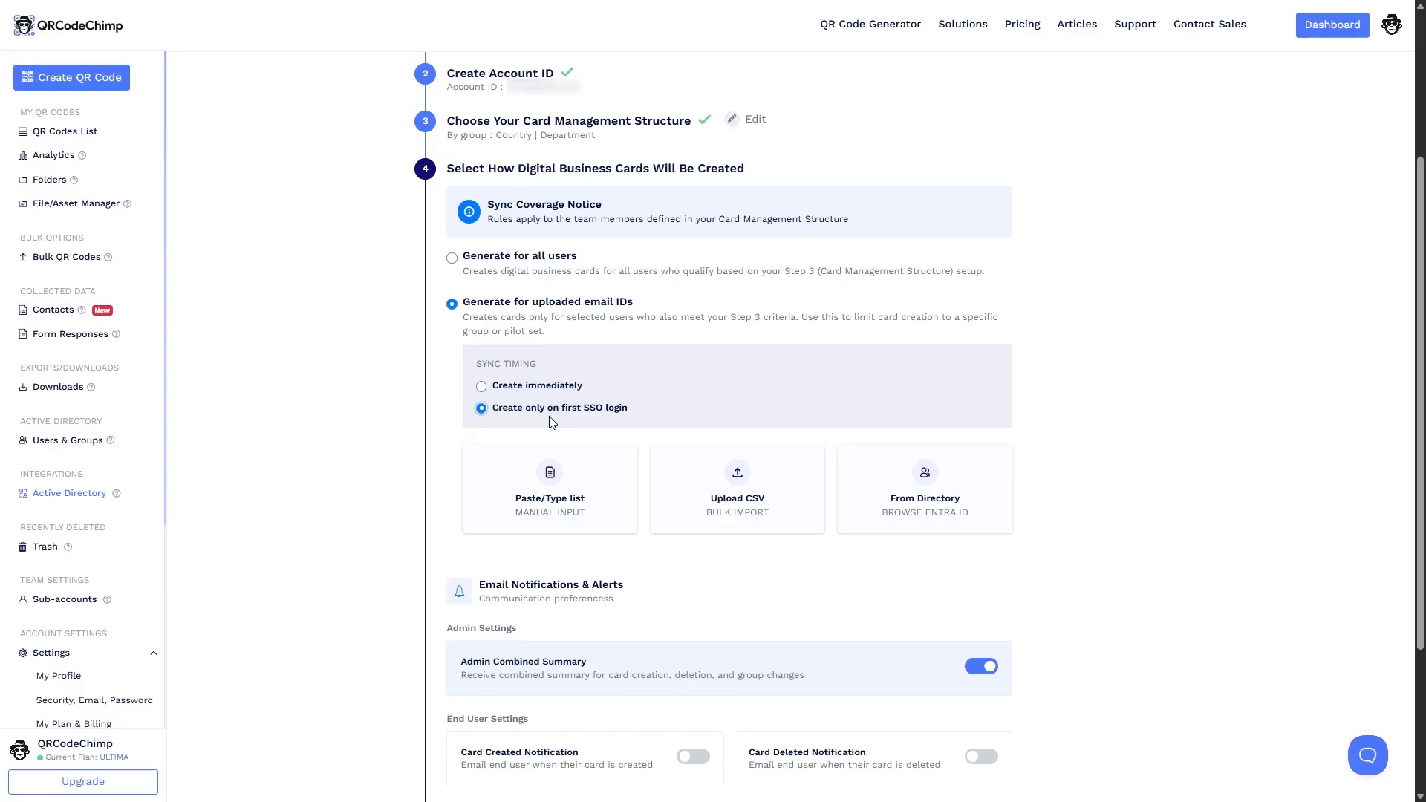
left_click(560, 505)
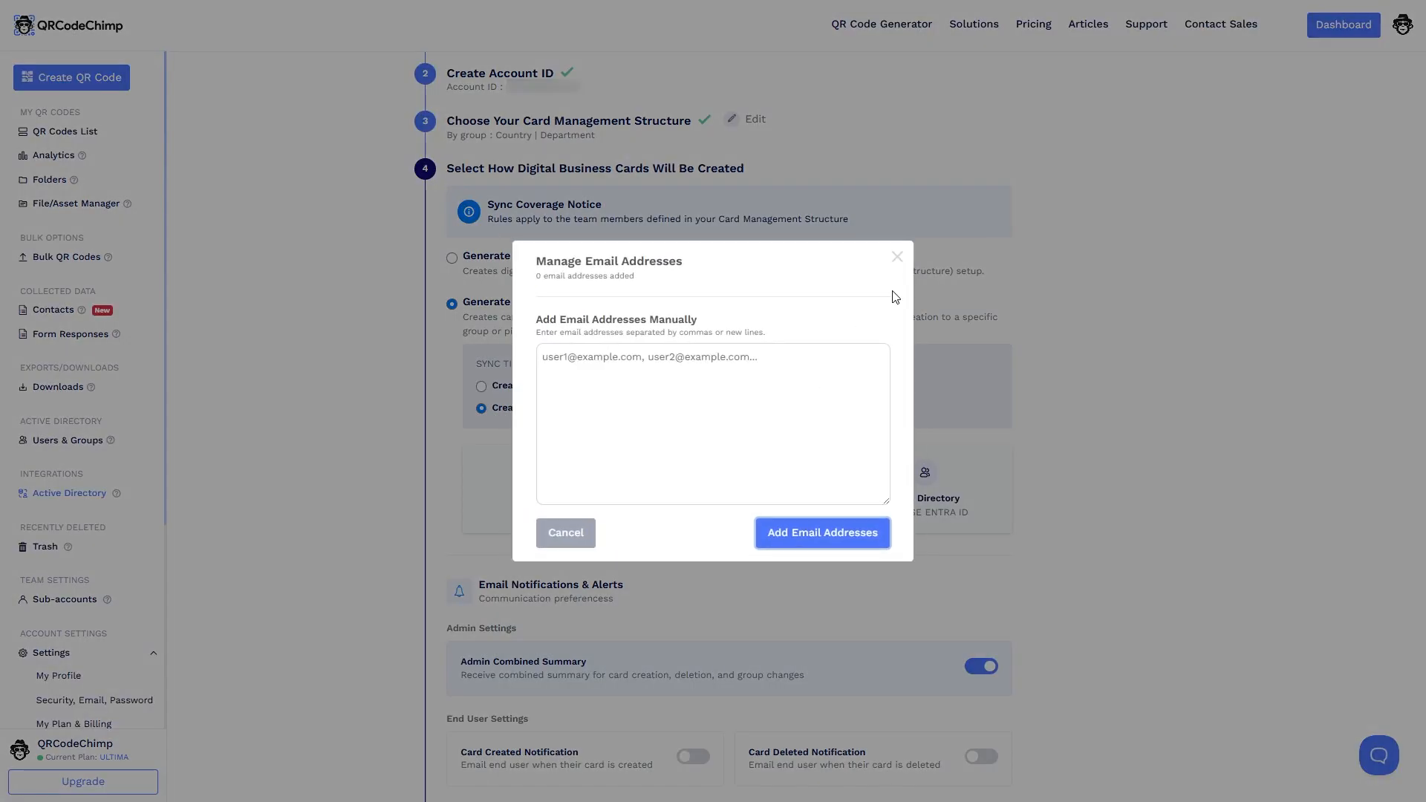
left_click(897, 257)
left_click(735, 474)
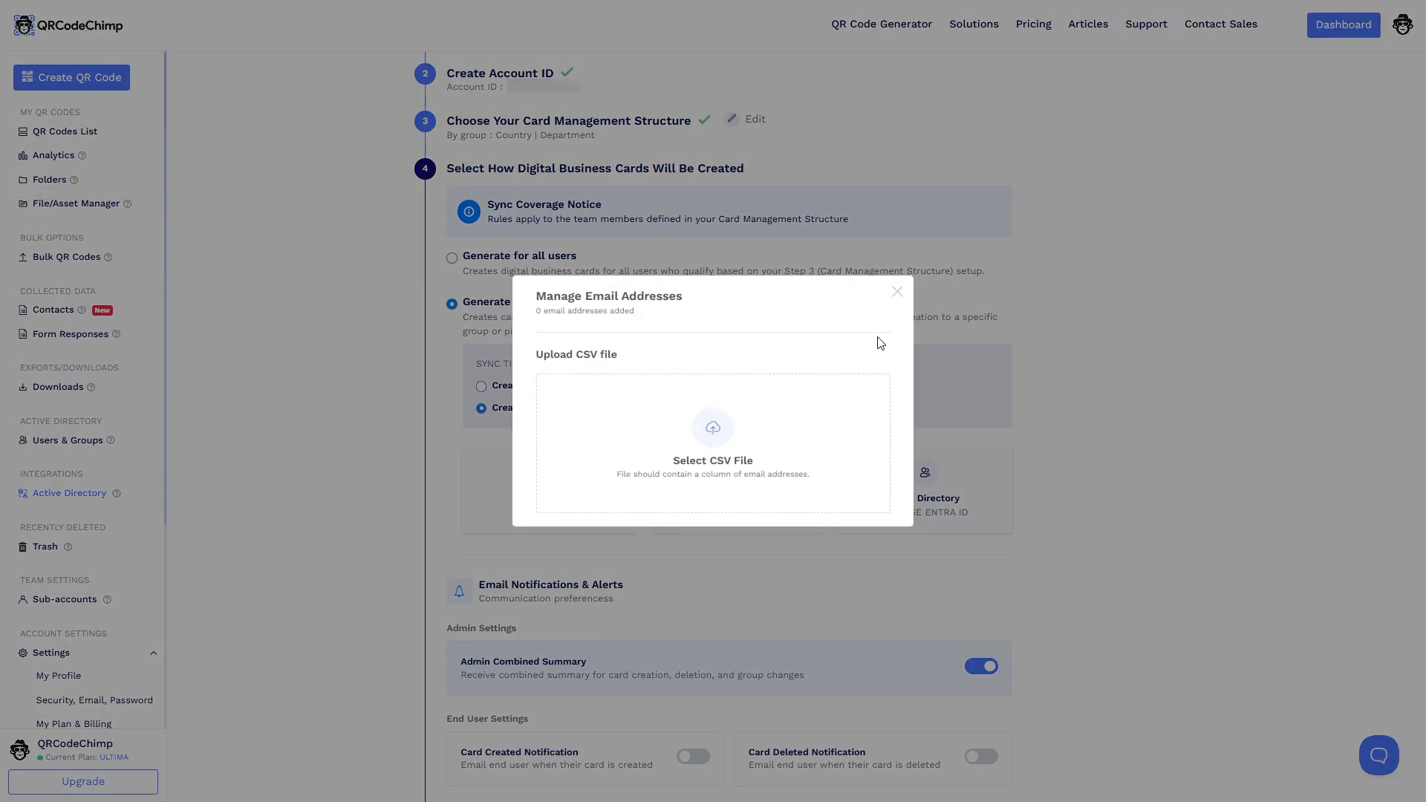
left_click(898, 294)
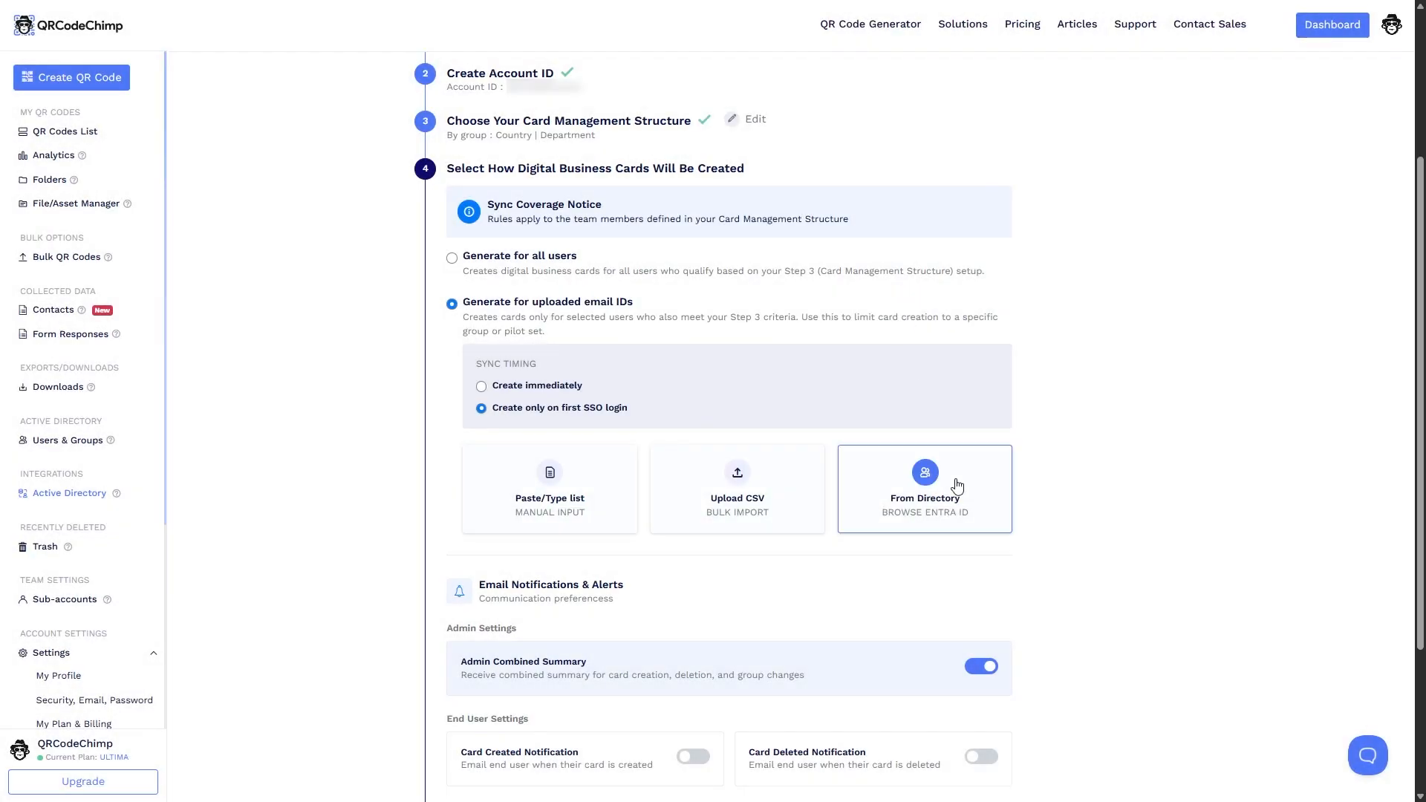
left_click(970, 519)
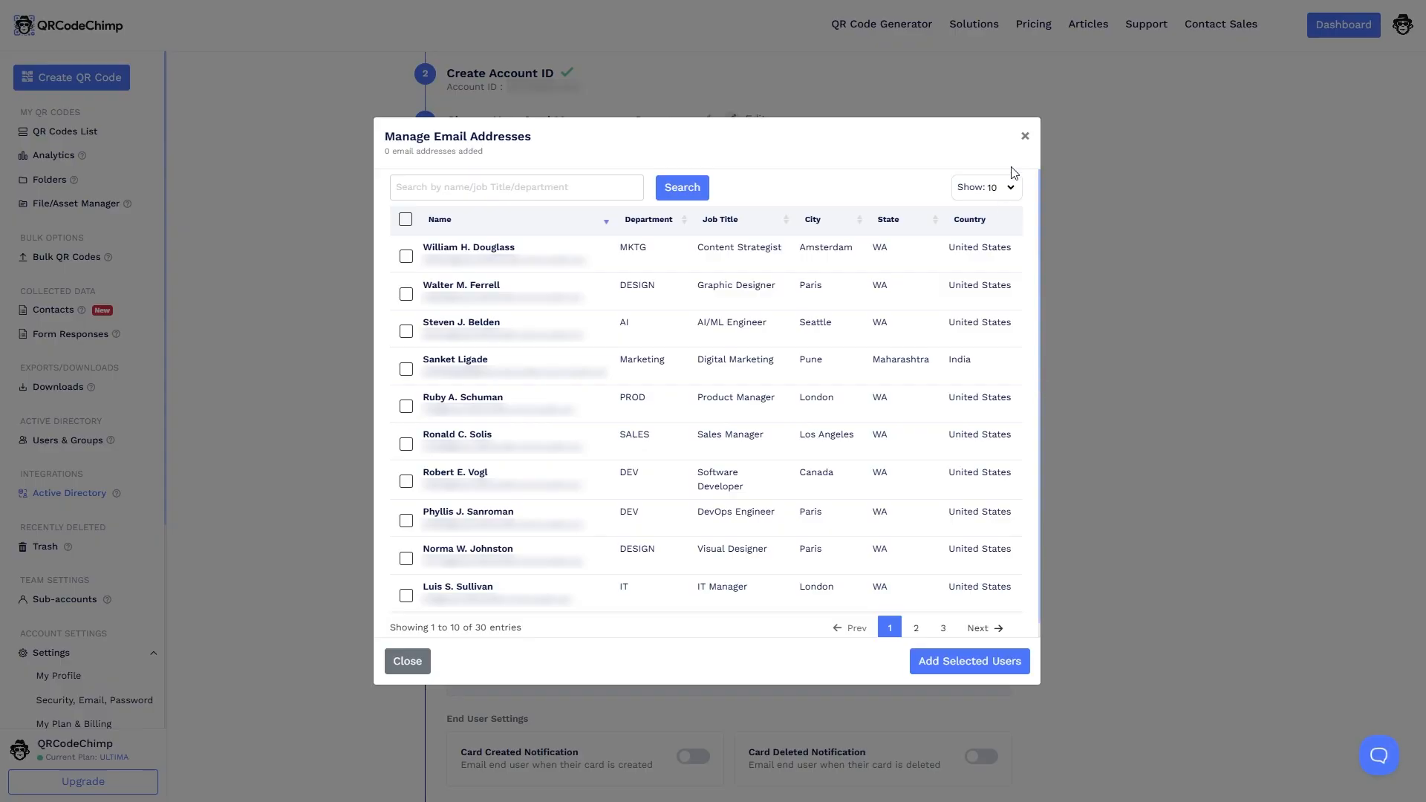
left_click(1025, 136)
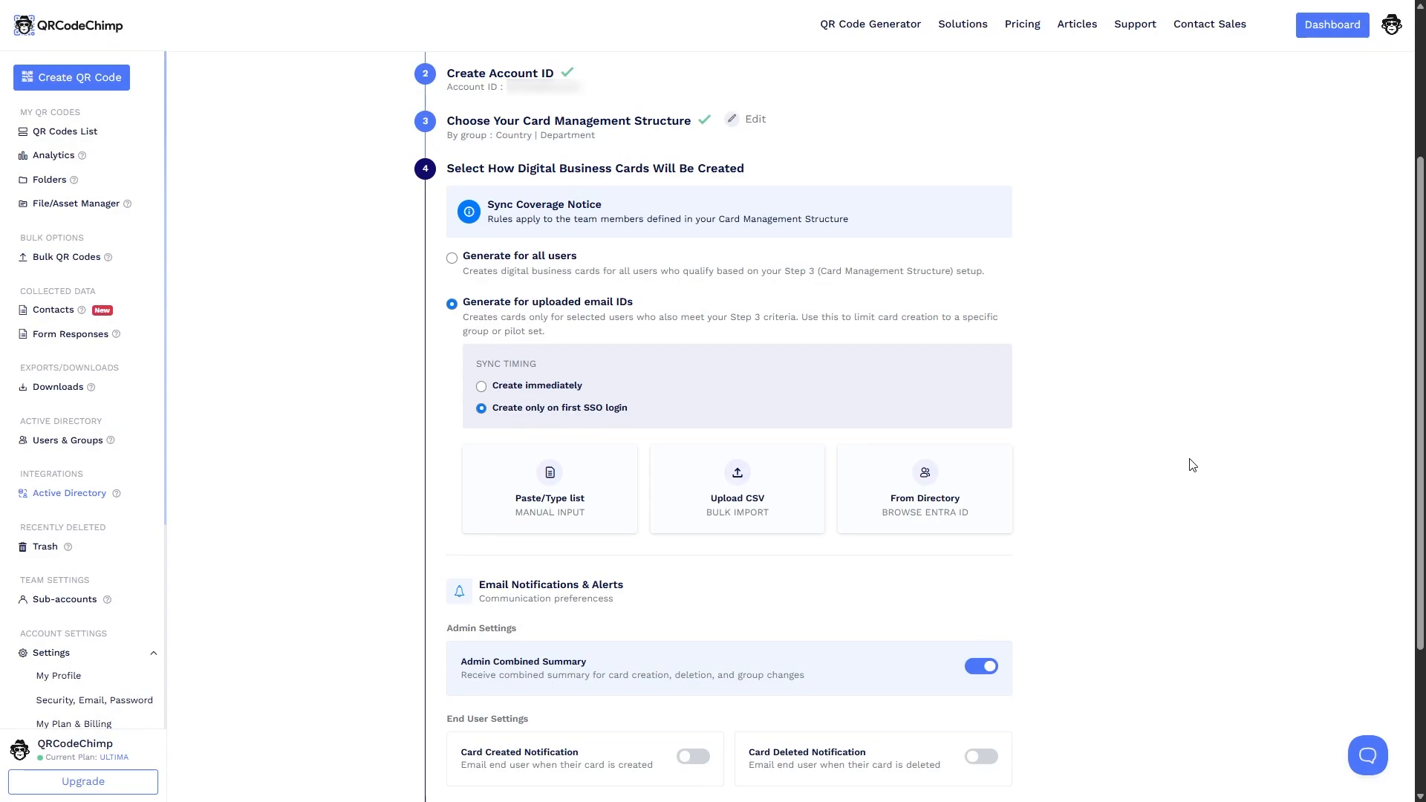
Generate cards immediately for all users, turn on the Admin Combined Summary, and save the card creation settings
left_click(523, 263)
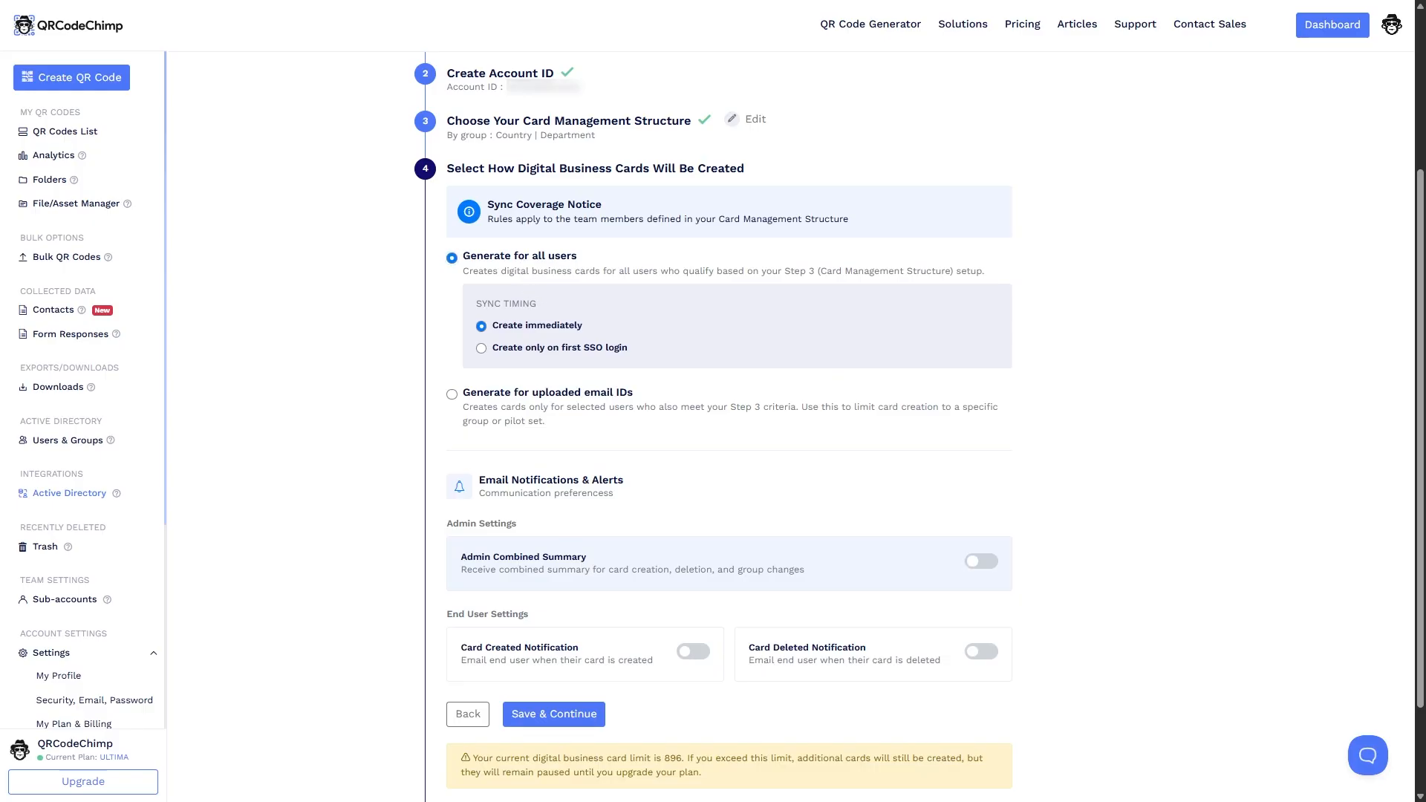
scroll(713, 427, "down", 2)
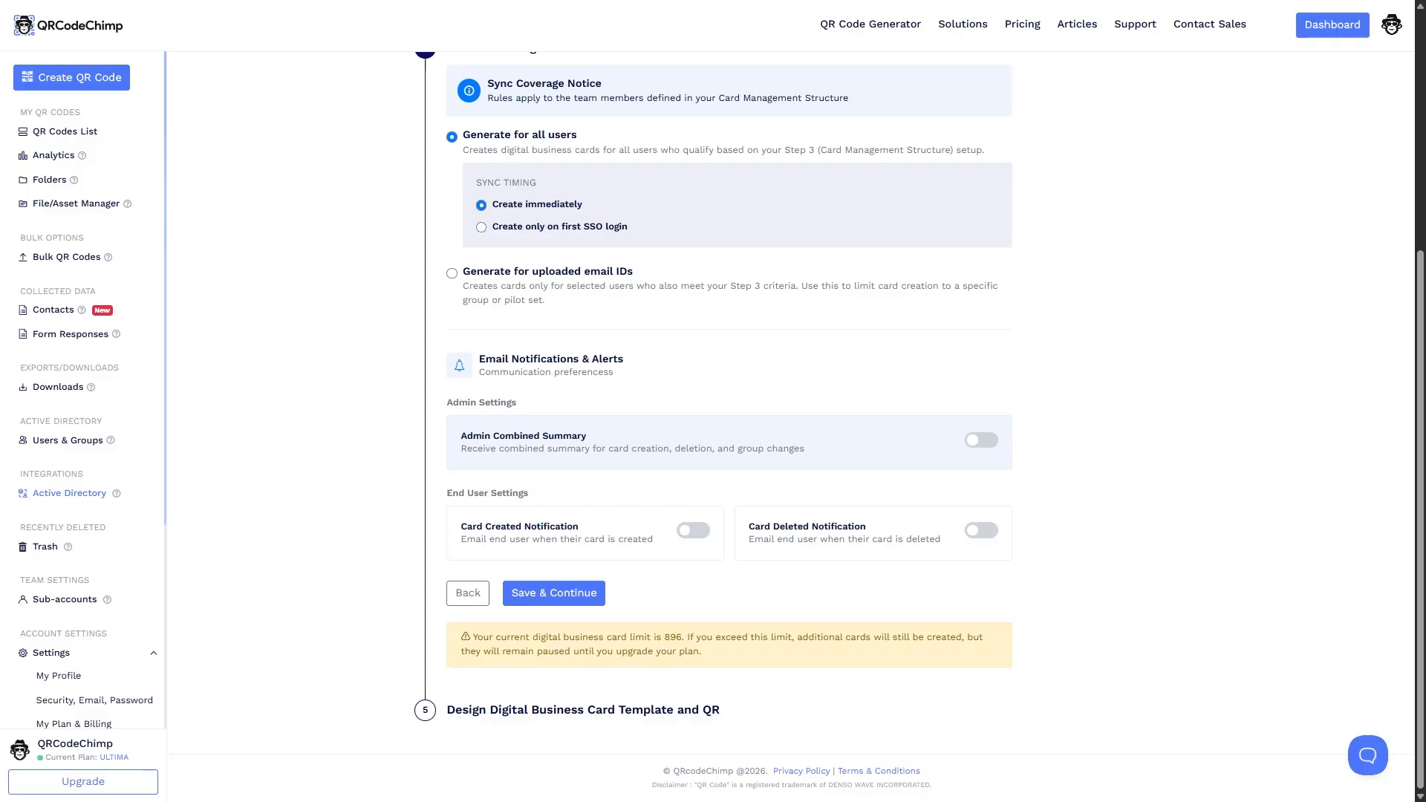
left_click(982, 441)
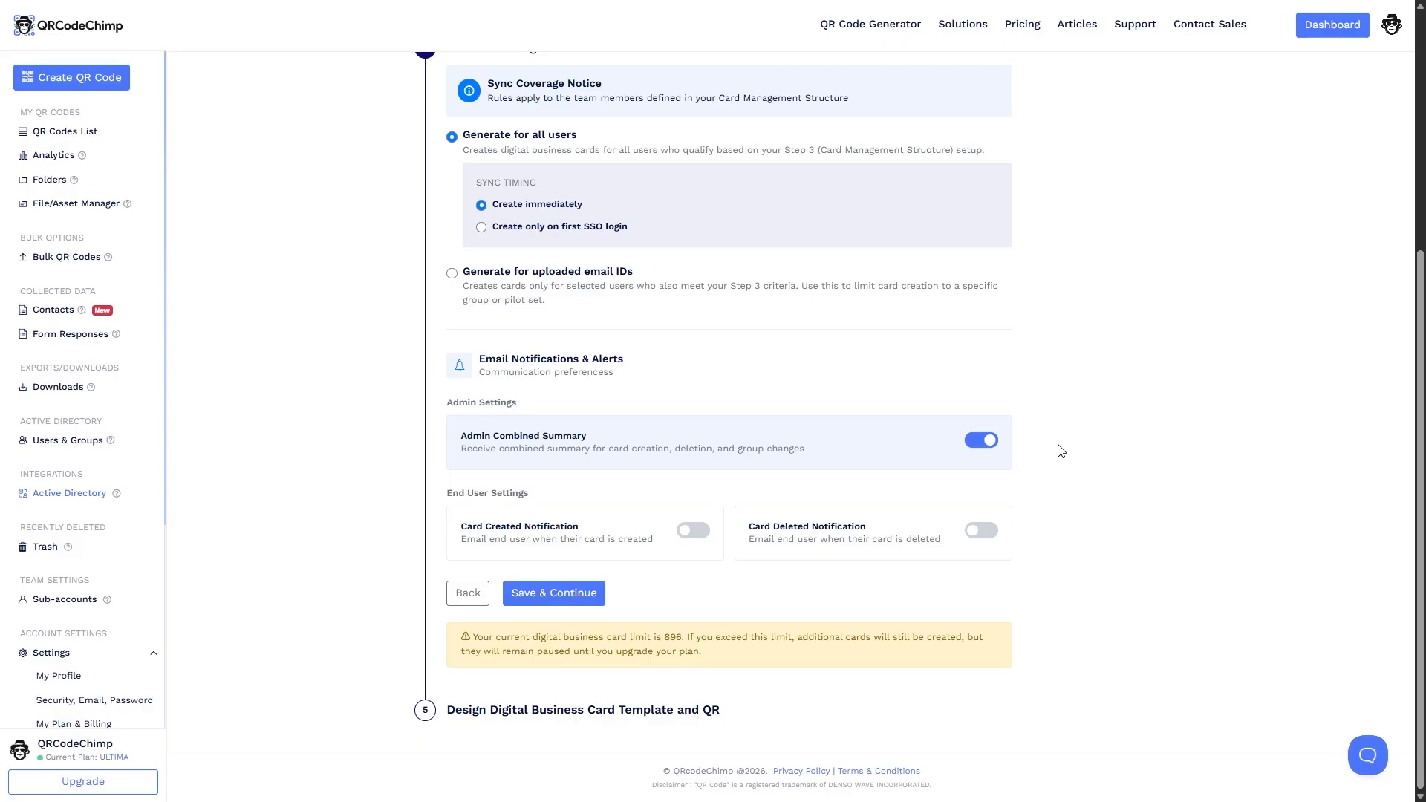
left_click(563, 601)
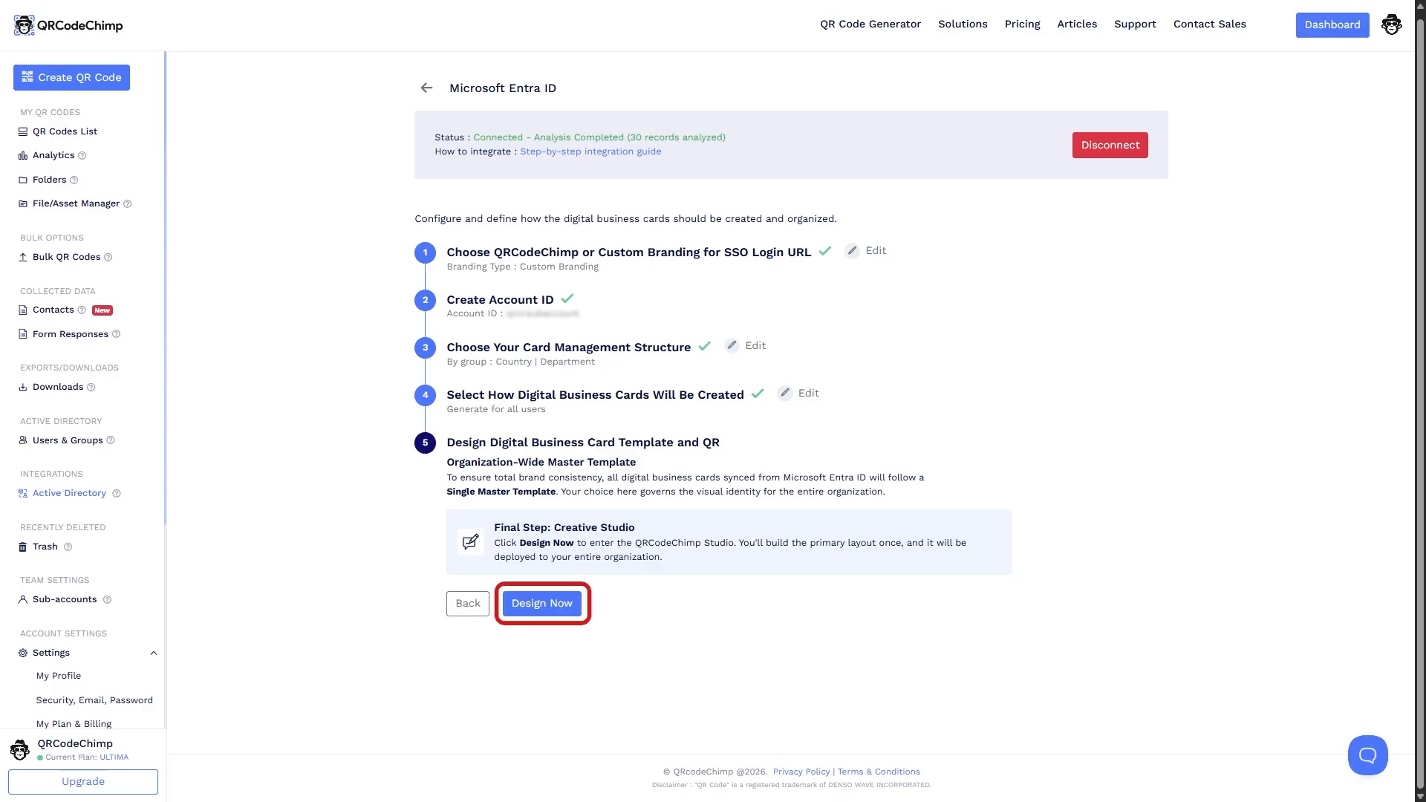
Open the organization-wide business card template for design and review its profile fields and Heading + Text section
left_click(546, 614)
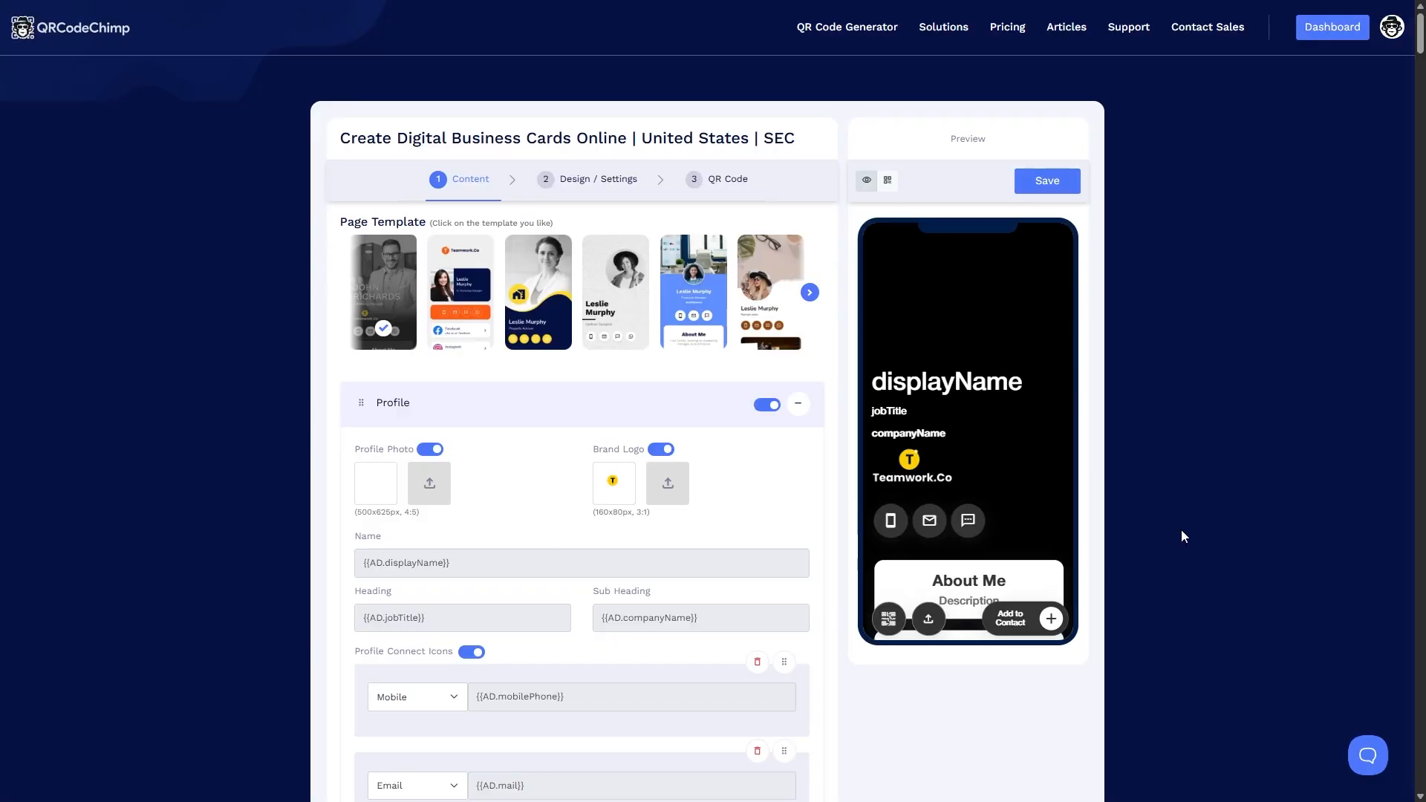
scroll(1181, 529, "down", 5)
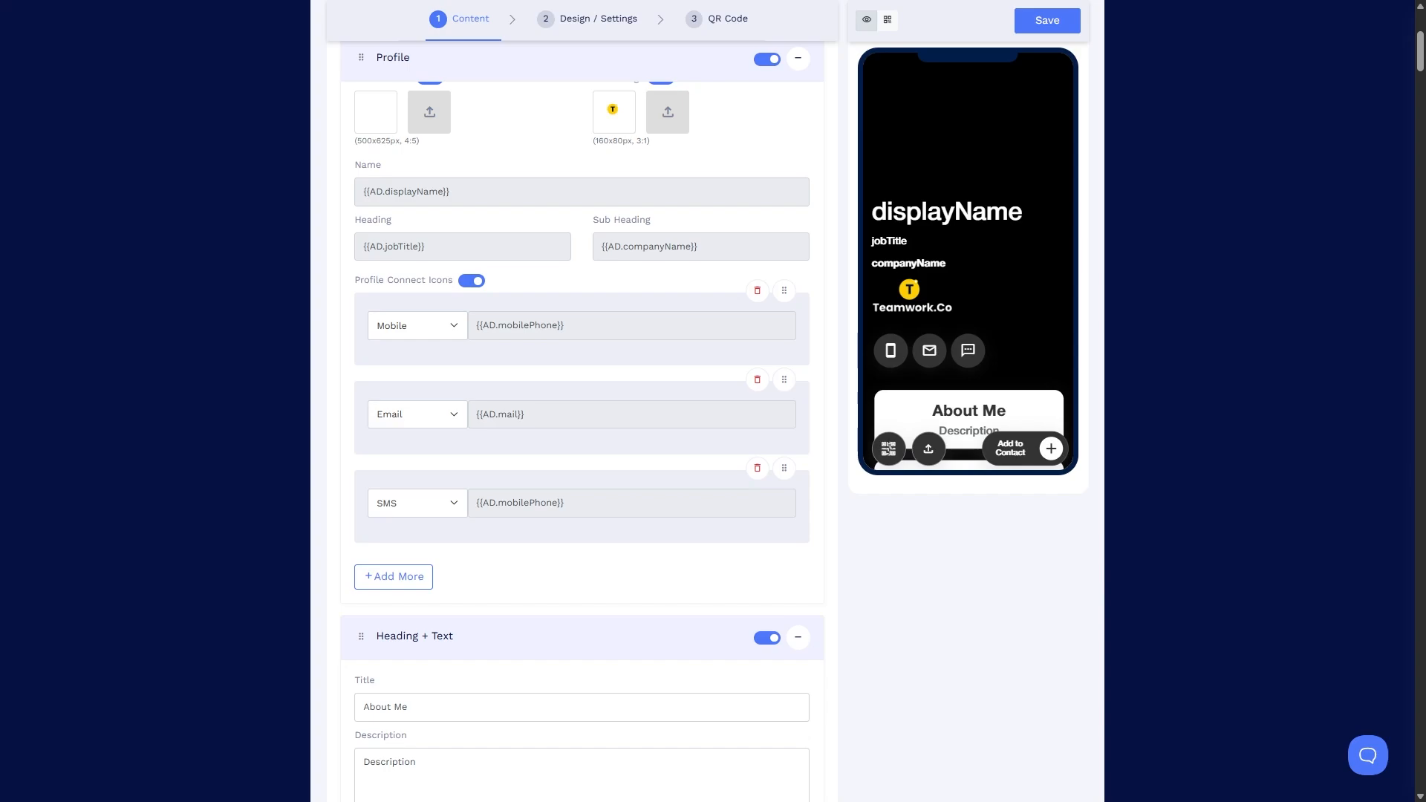
scroll(713, 401, "up", 5)
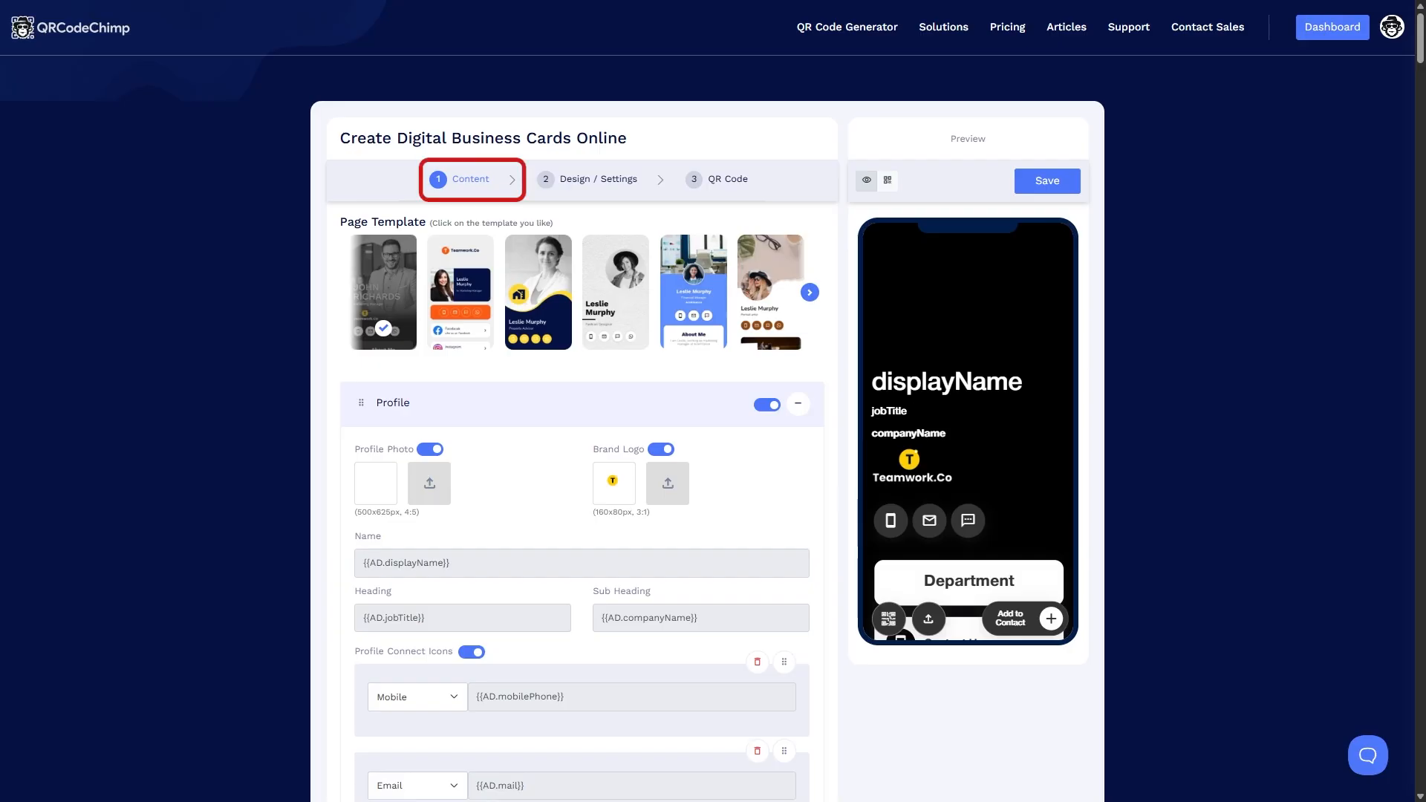
Map the Heading + Text section's description to the Active Directory Department placeholder, with Department as its fallback value
scroll(1137, 557, "down", 8)
left_click(502, 572)
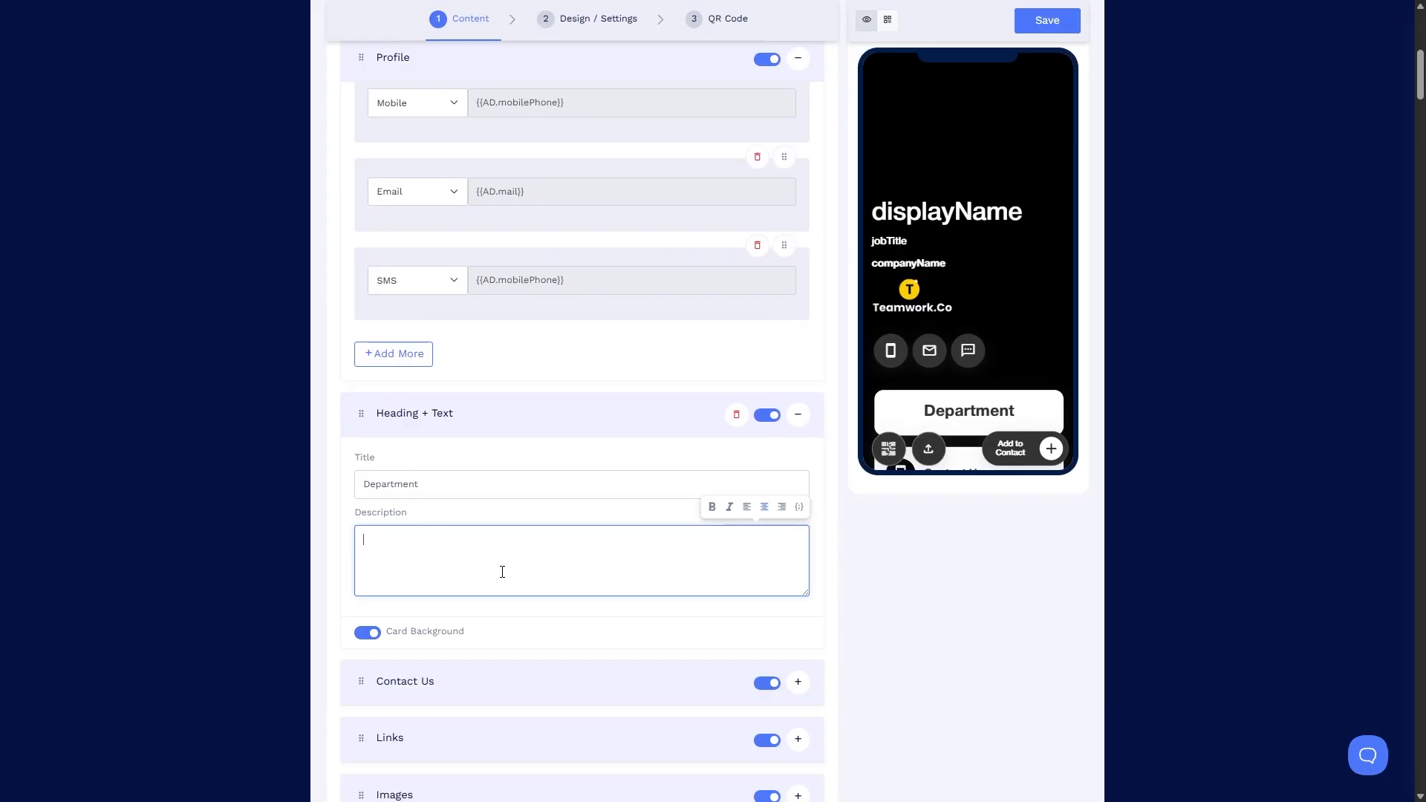
left_click(799, 507)
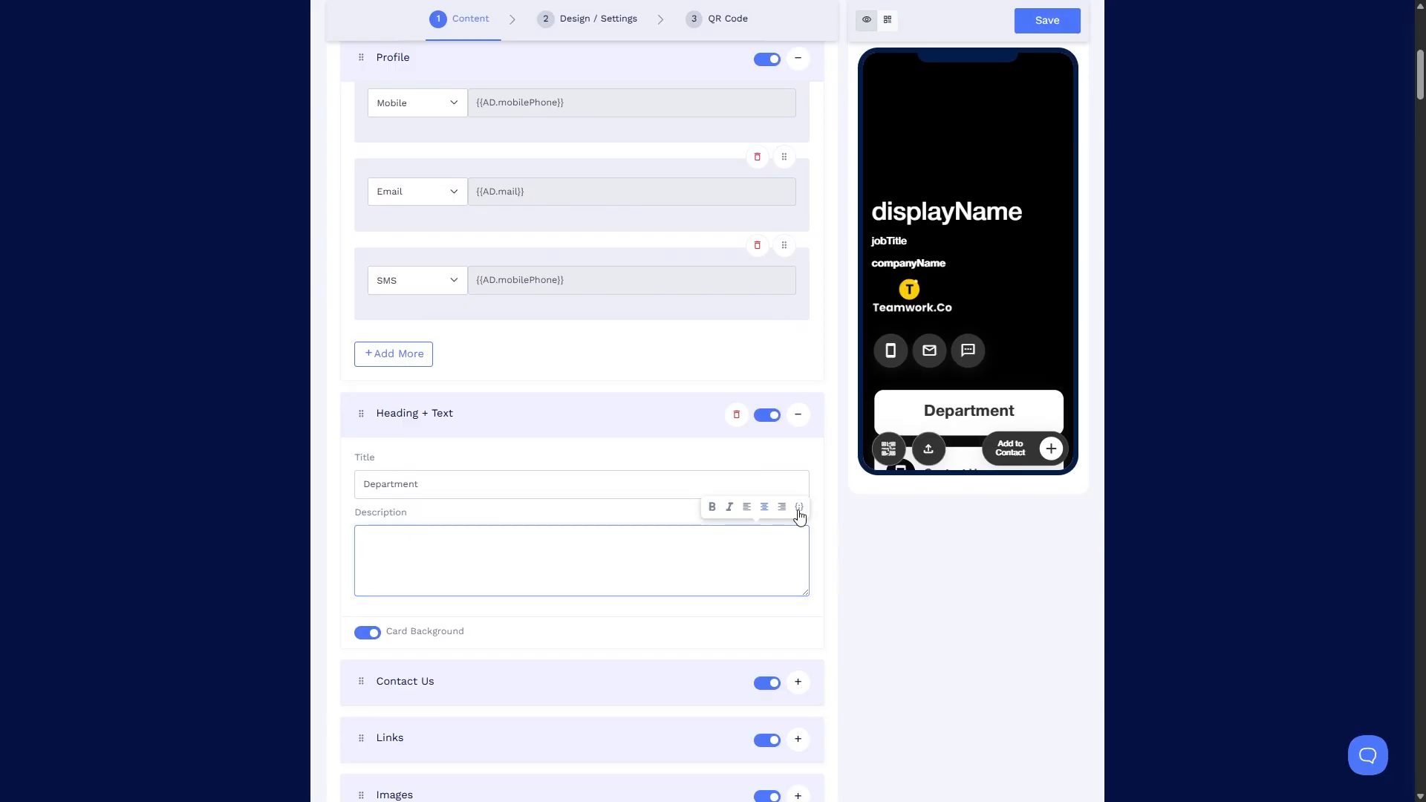
left_click(687, 386)
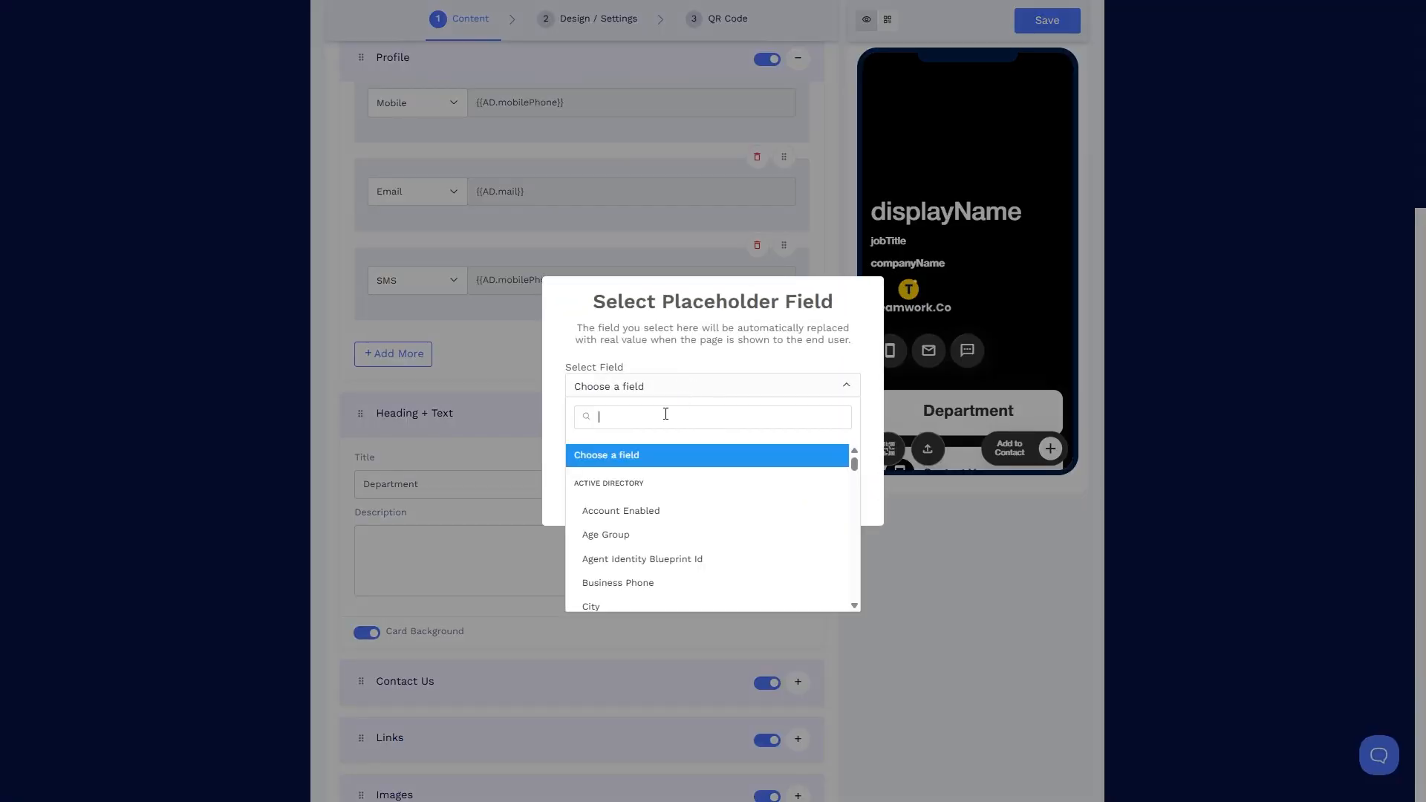
type("depart")
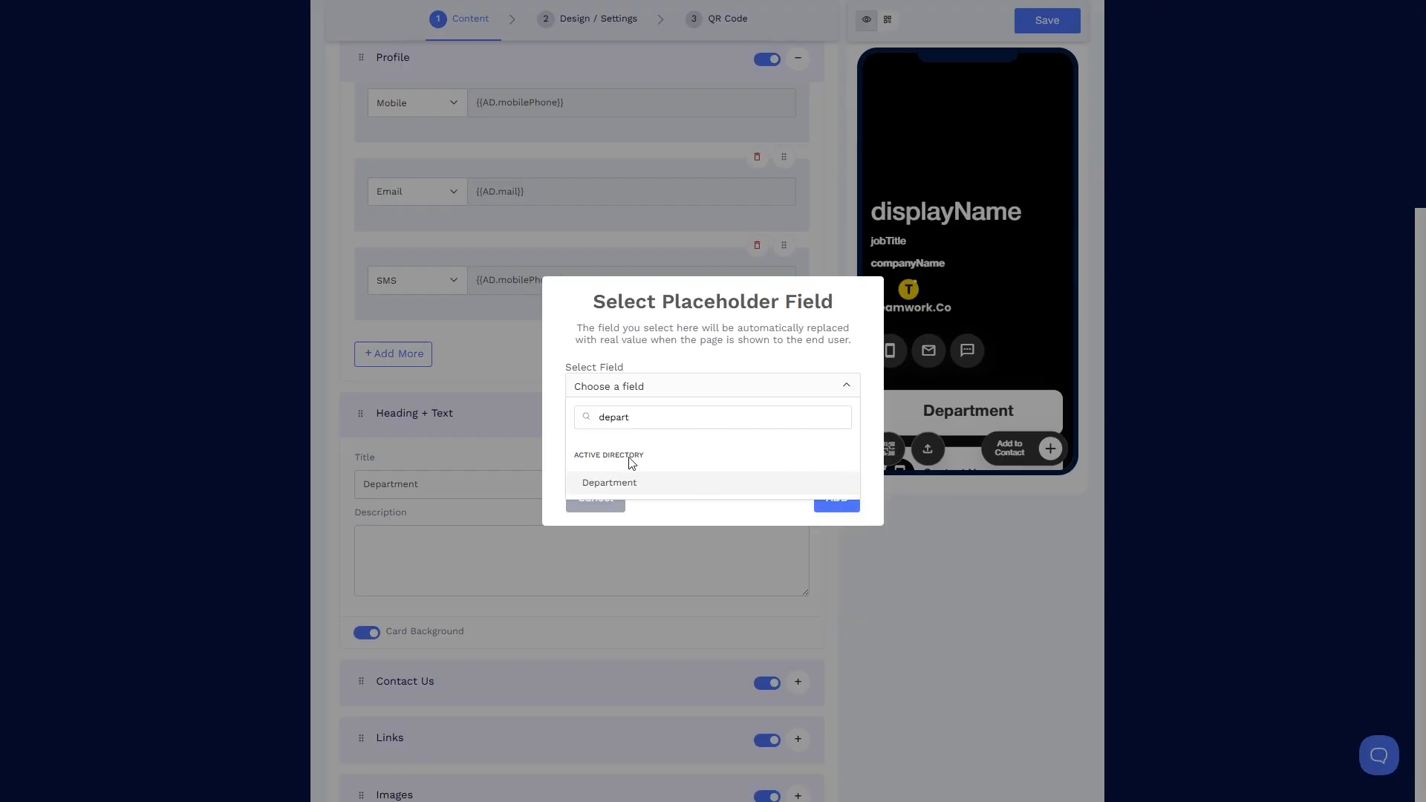
left_click(609, 481)
left_click(661, 439)
type("Department")
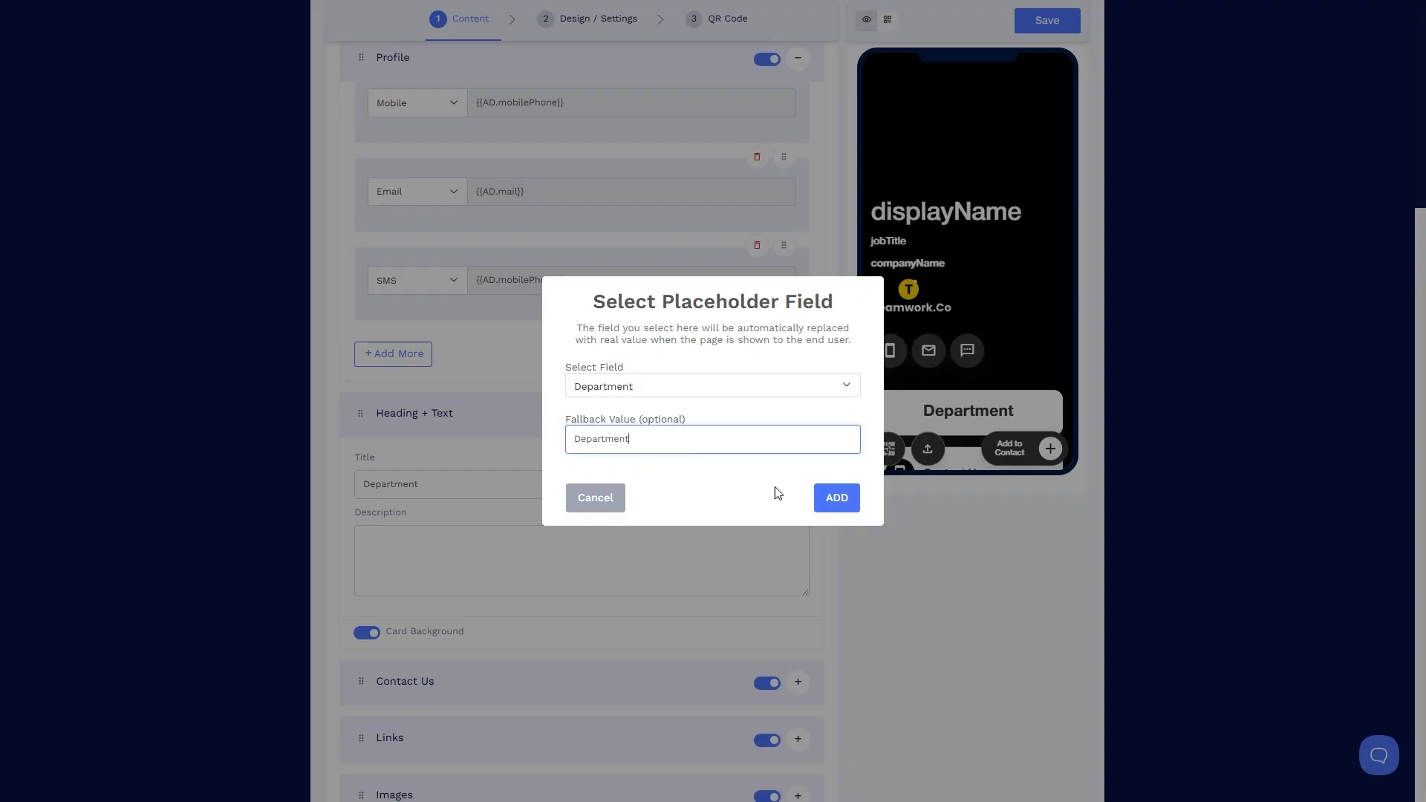
left_click(837, 498)
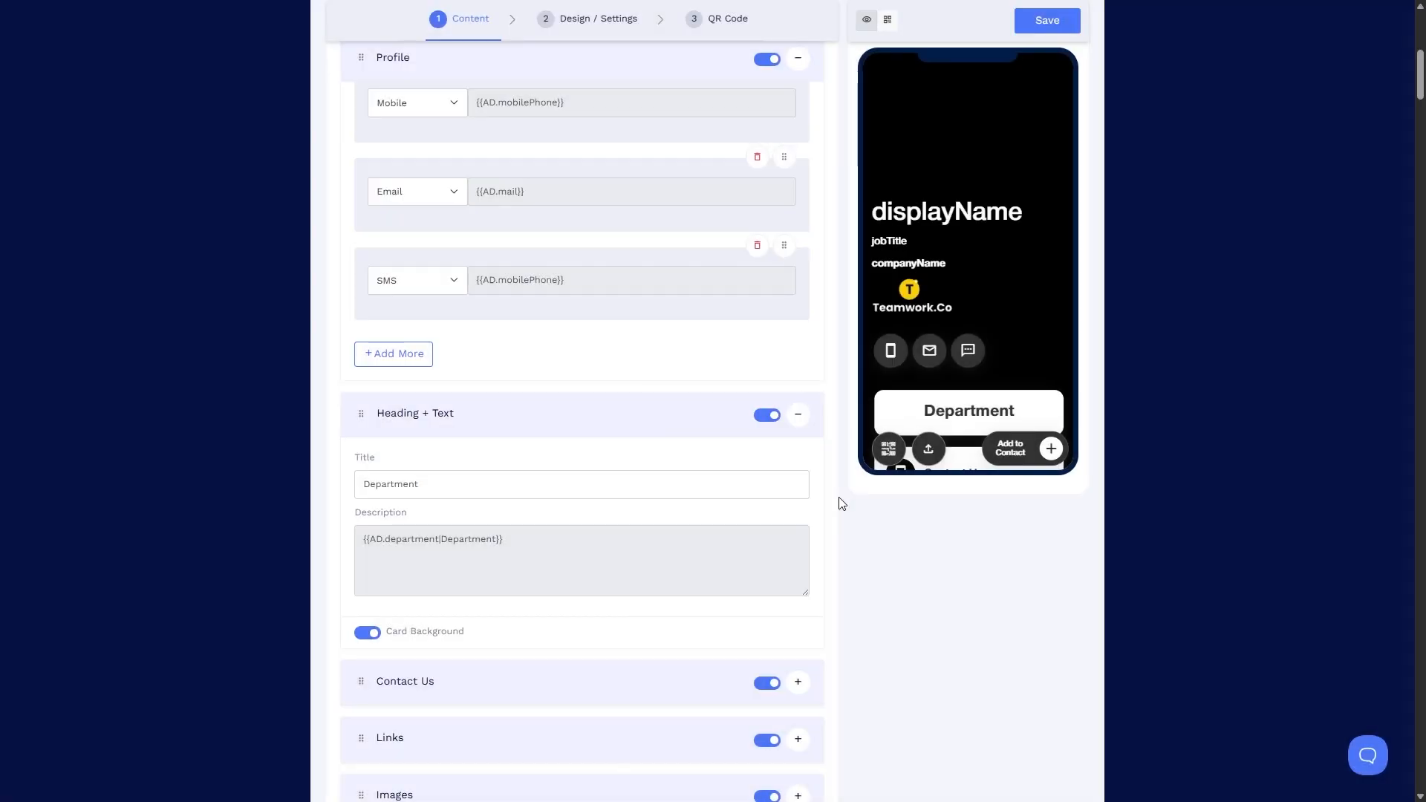
Remove the mobile phone placeholder mapping from the SMS connect icon in the Profile section
scroll(872, 592, "up", 4)
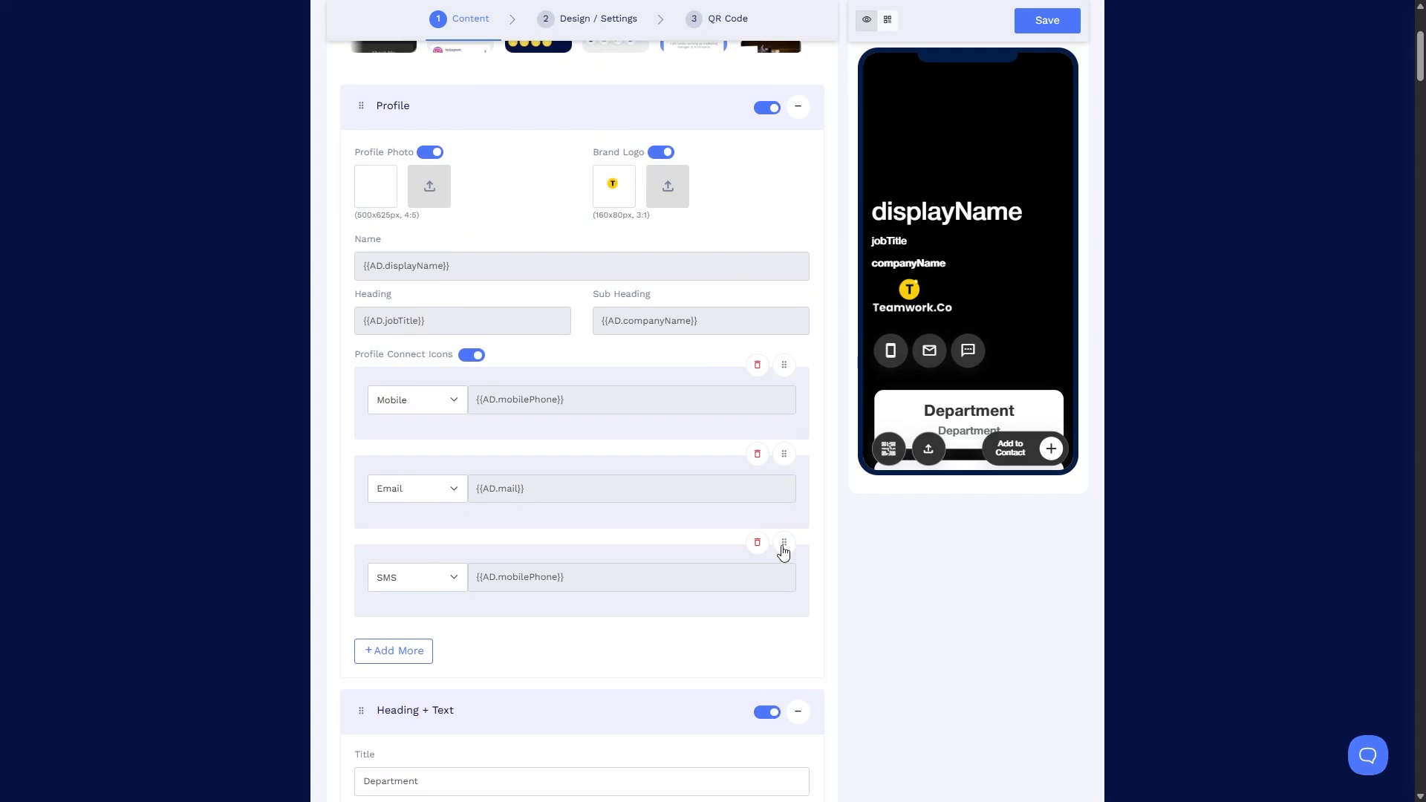
left_click(732, 577)
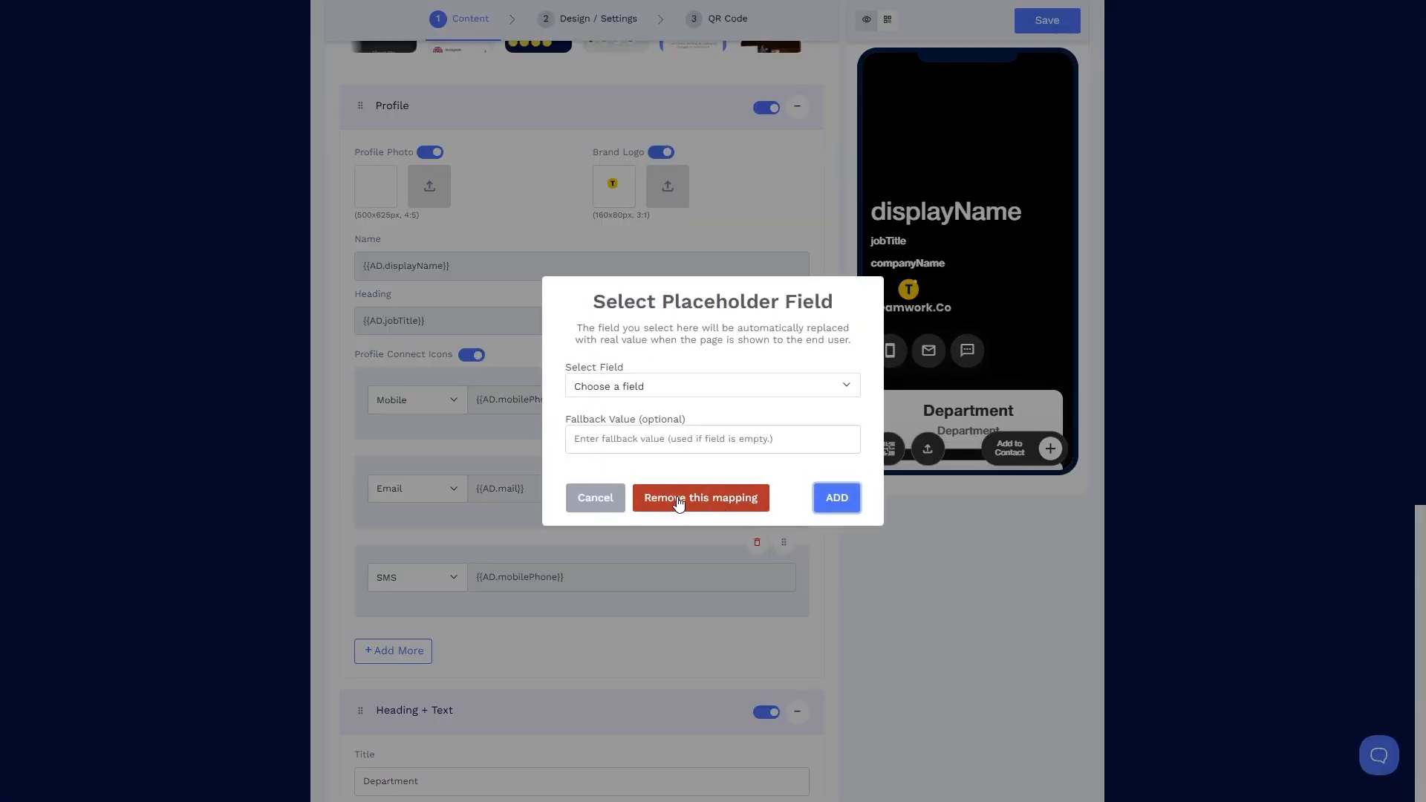
left_click(726, 499)
Apply the red color preset to the card design, with primary color #E61313 and secondary color #FFC9C9
scroll(1241, 413, "up", 4)
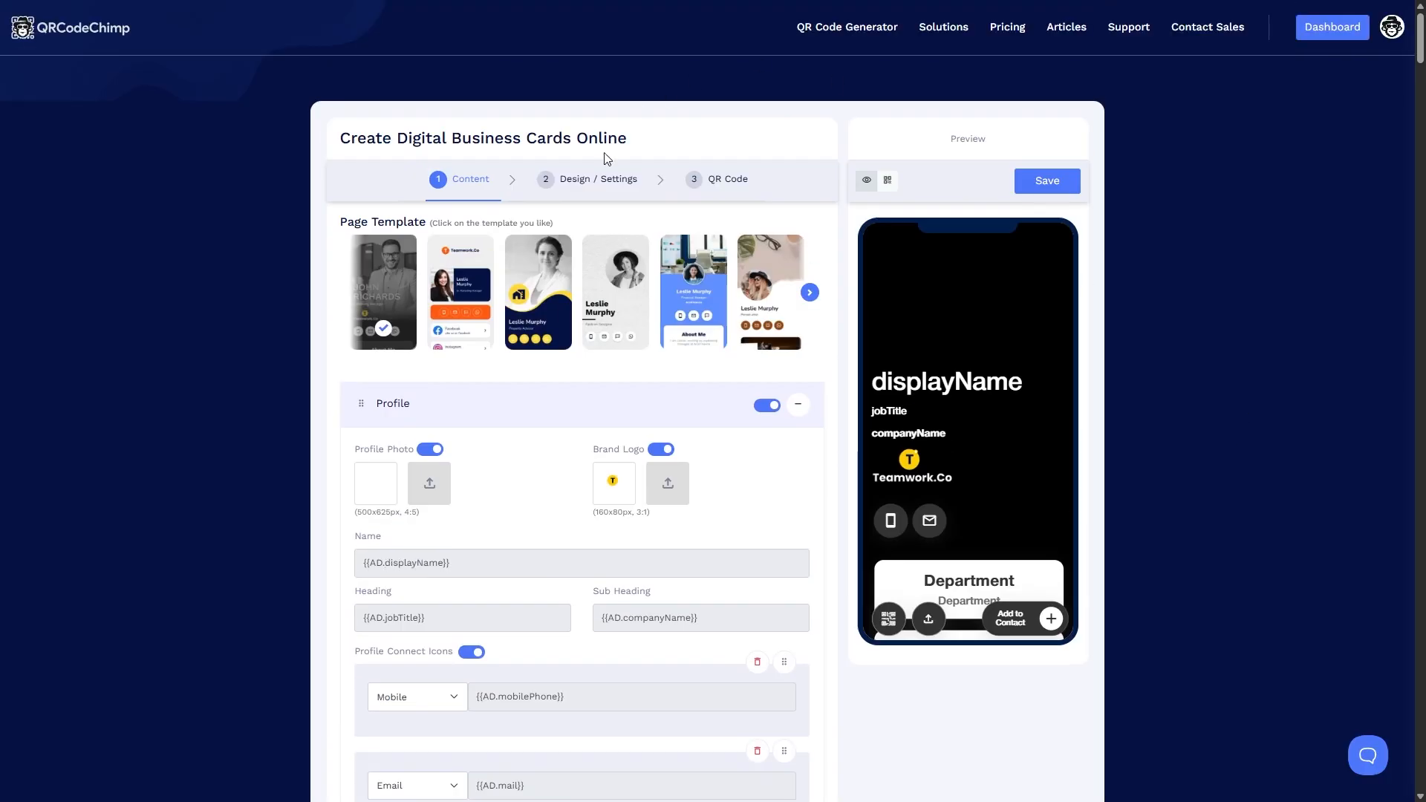
left_click(614, 185)
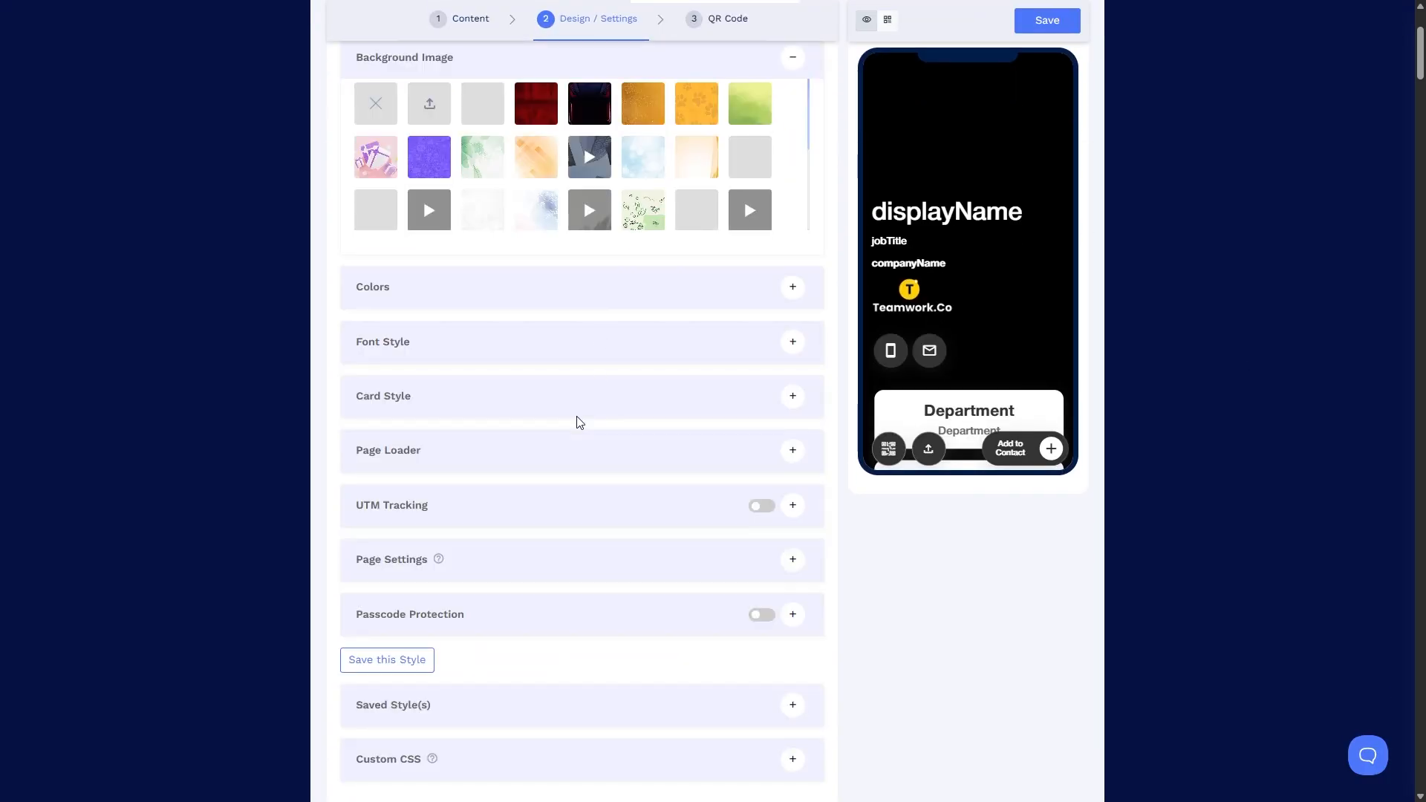
scroll(589, 408, "up", 2)
left_click(790, 440)
left_click(383, 504)
scroll(337, 557, "down", 2)
left_click(690, 396)
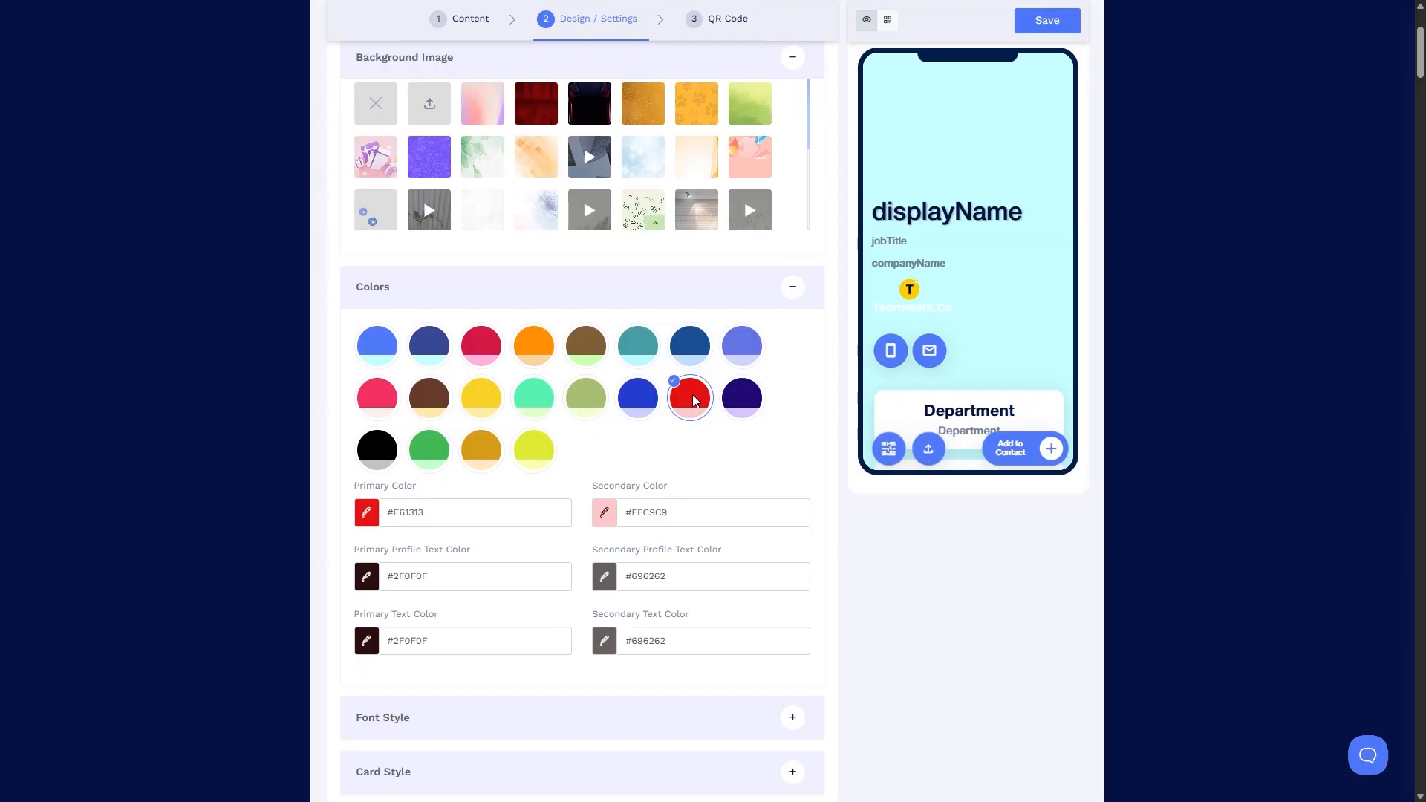
Change the font style of the card design and save the template
scroll(743, 460, "down", 3)
left_click(792, 516)
scroll(783, 497, "up", 4)
scroll(784, 497, "up", 3)
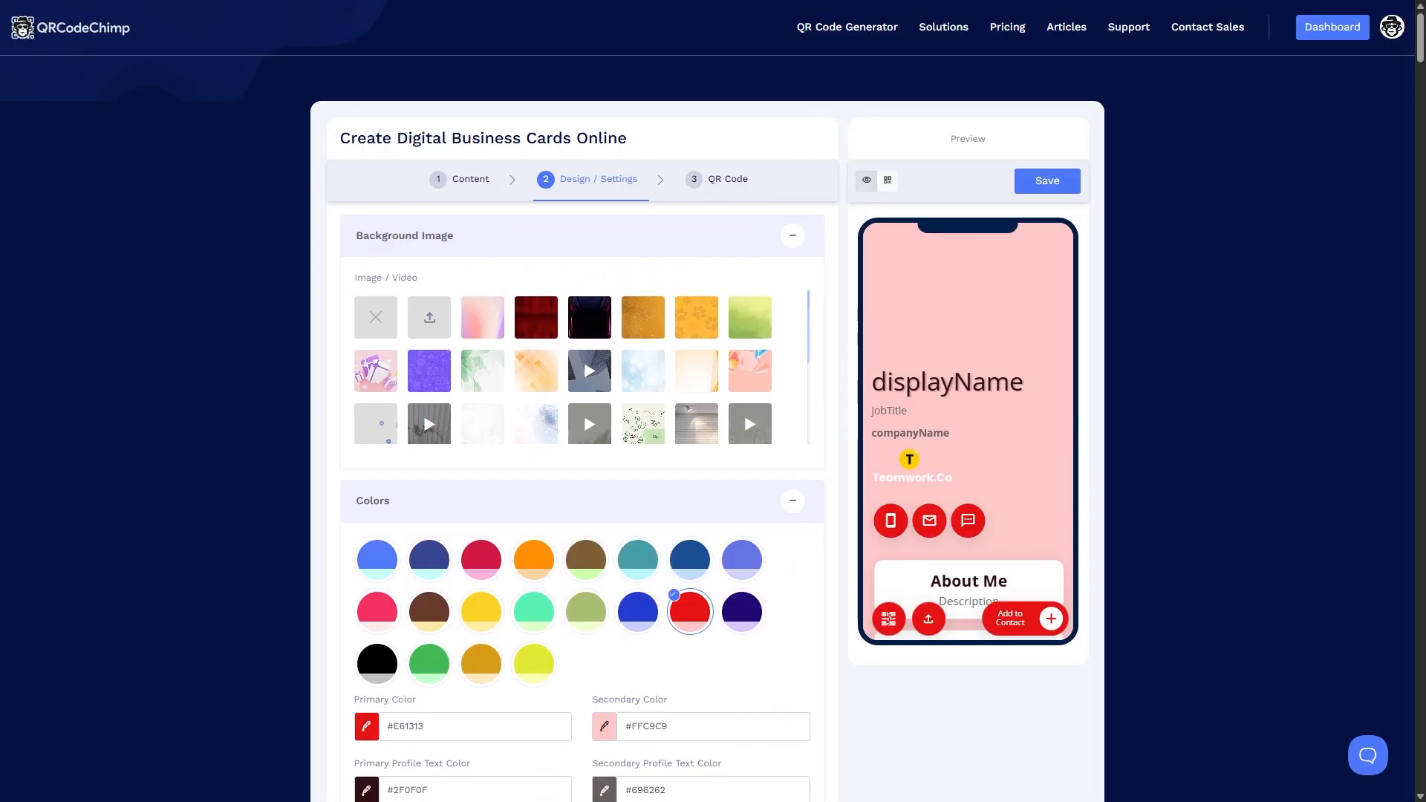
left_click(1063, 182)
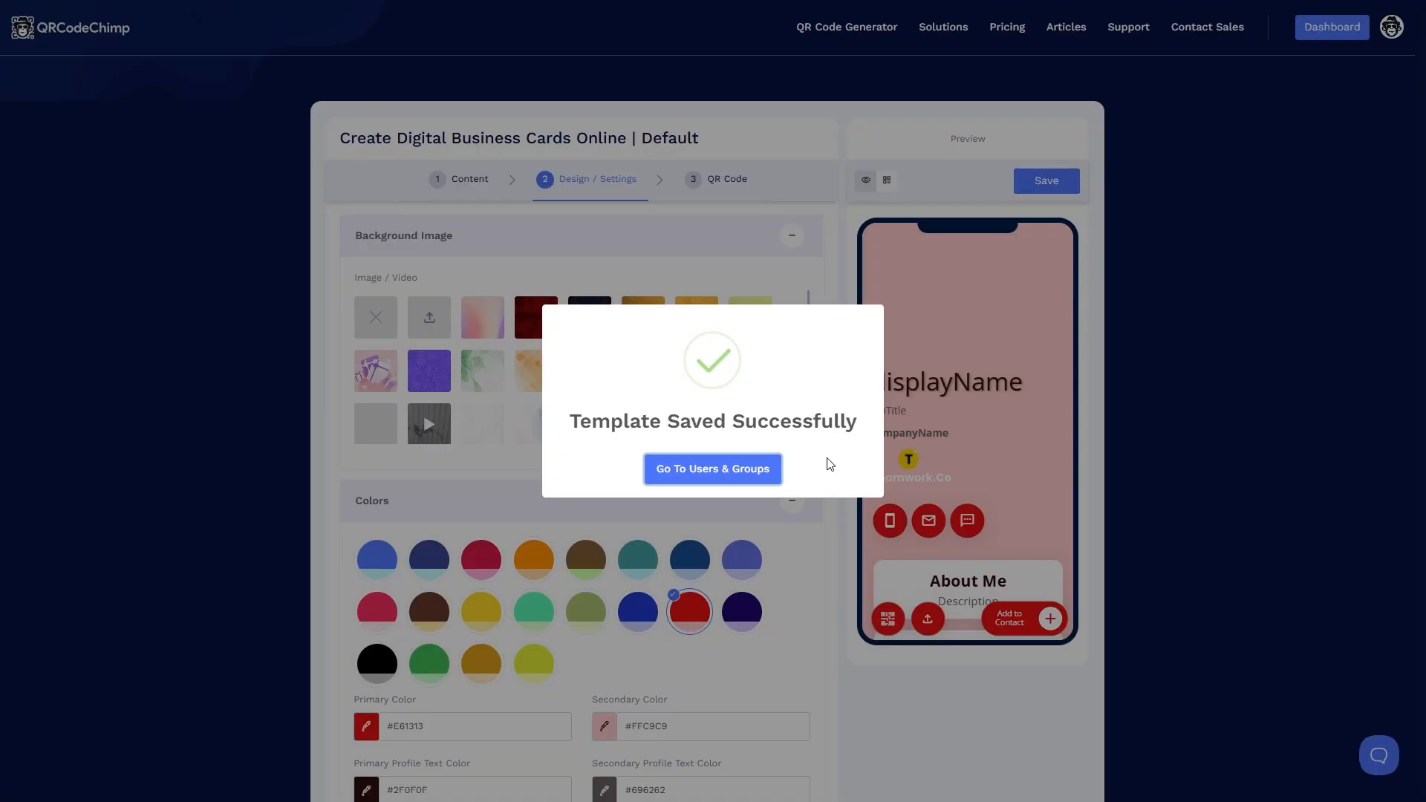
Go to the users and groups list and sync the digital business cards with the directory
left_click(704, 482)
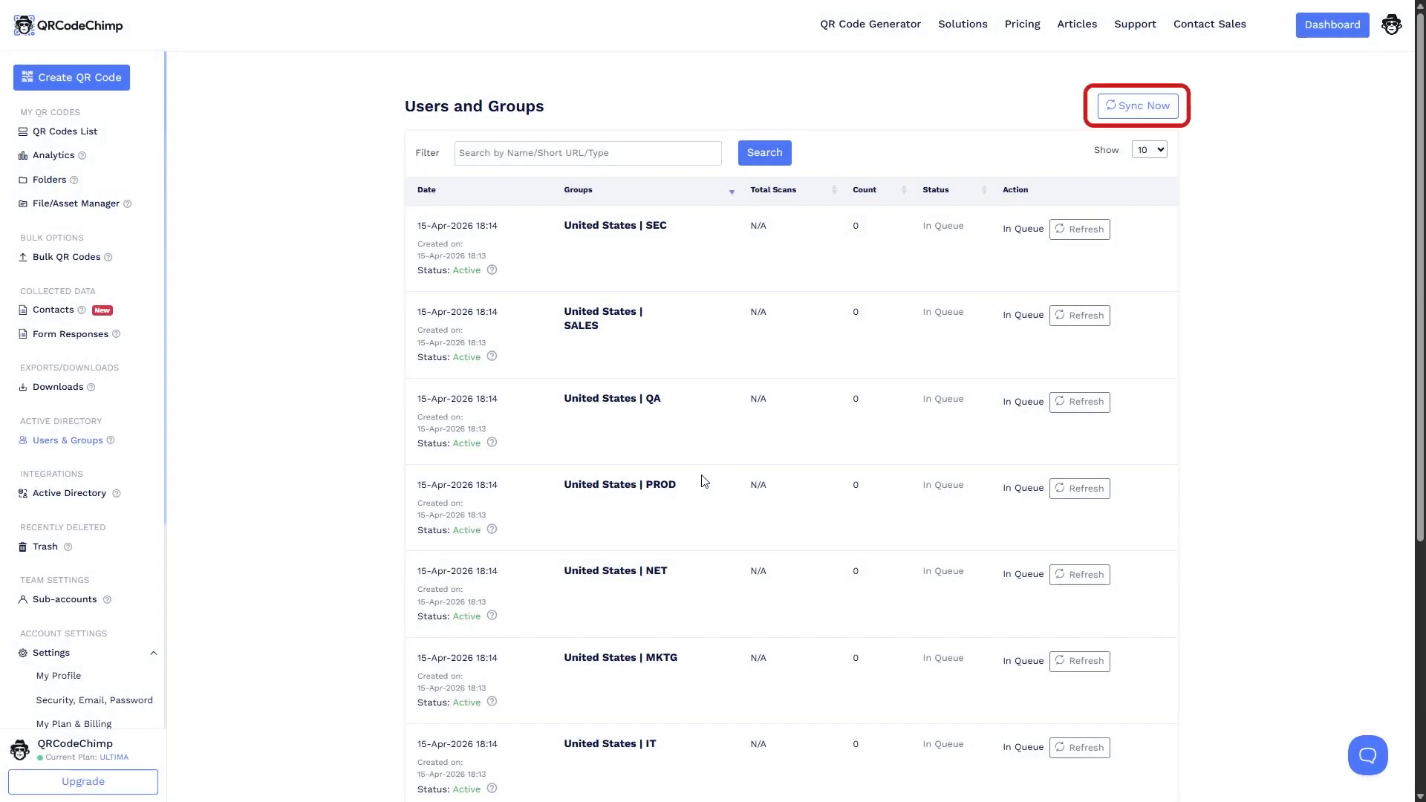
left_click(1142, 117)
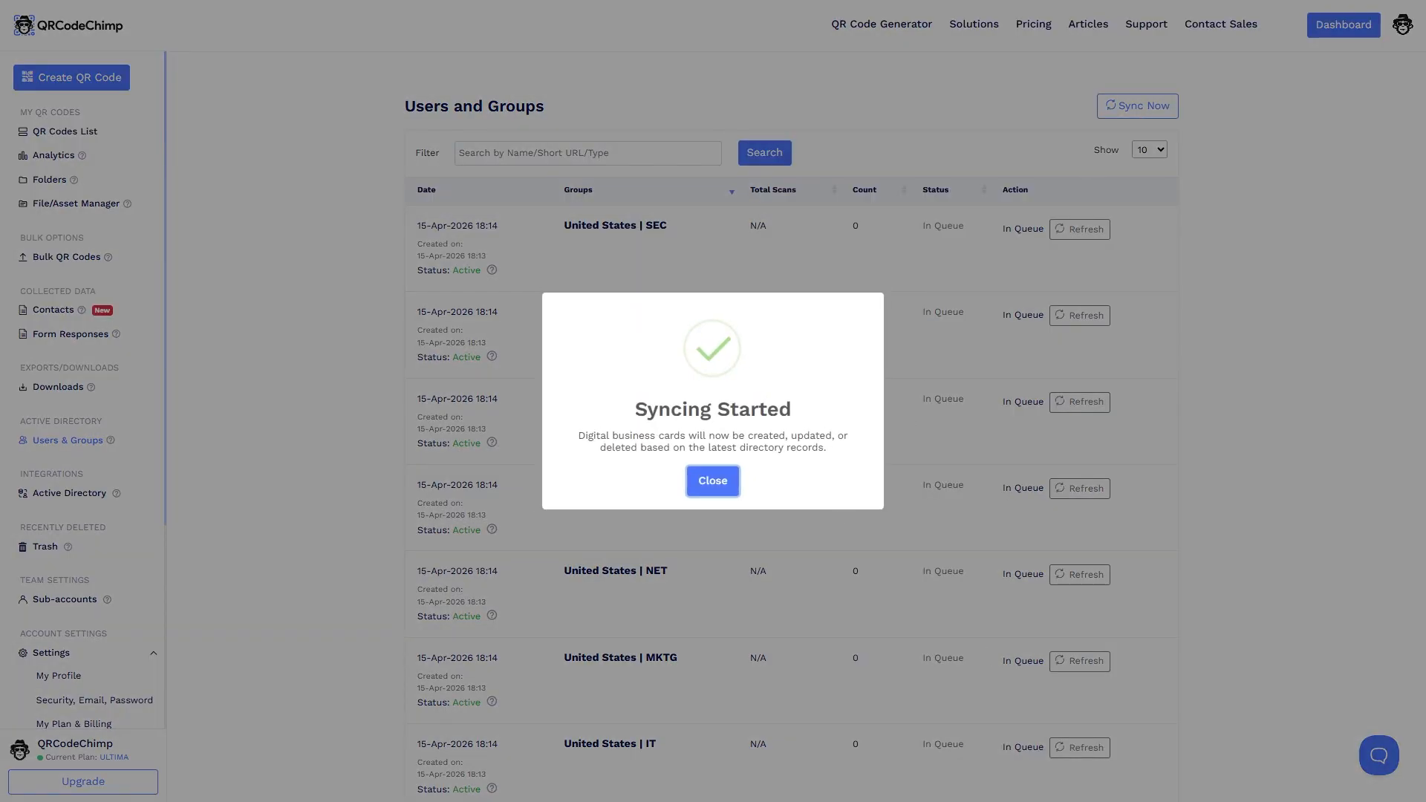
left_click(712, 480)
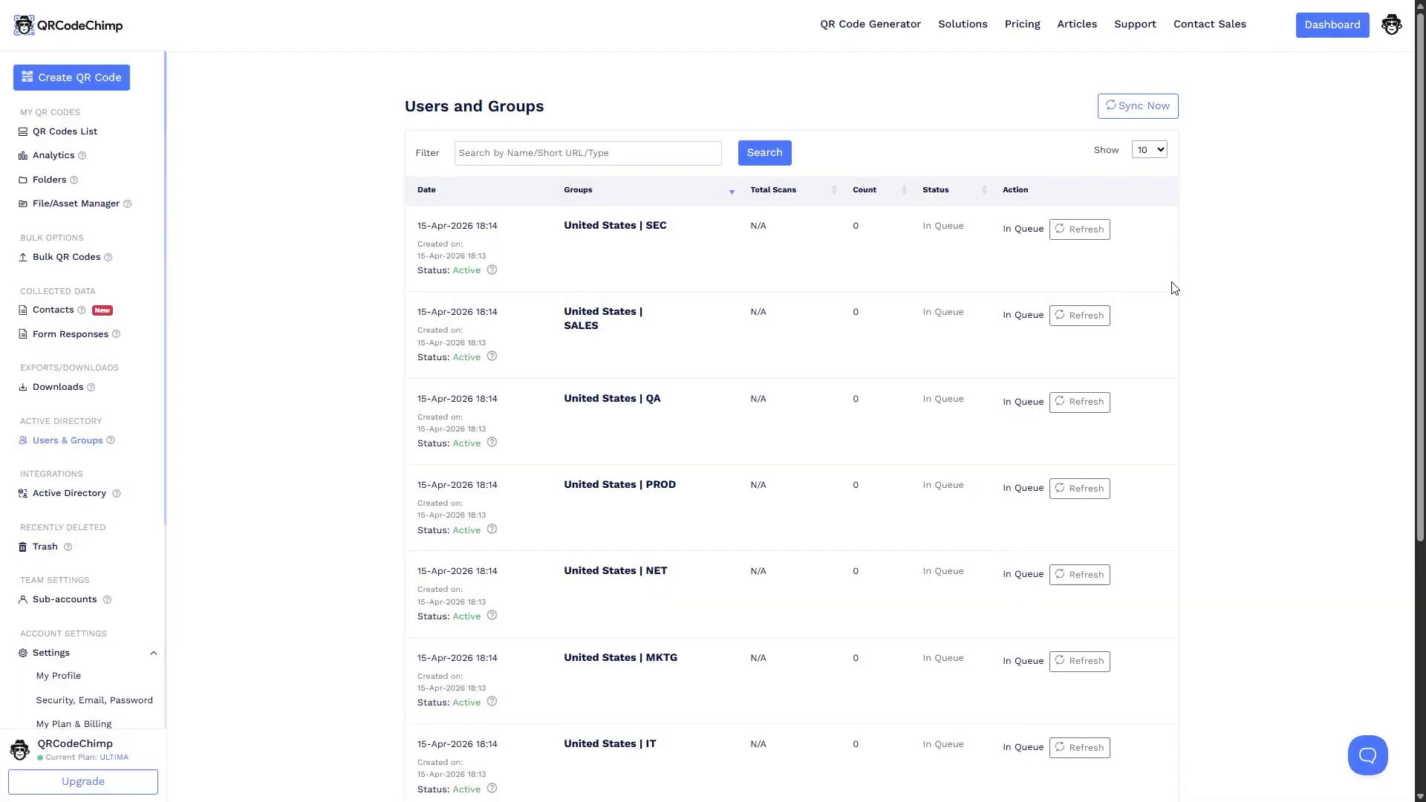
Examine the additional actions available for the United States | SALES group
left_click(1156, 319)
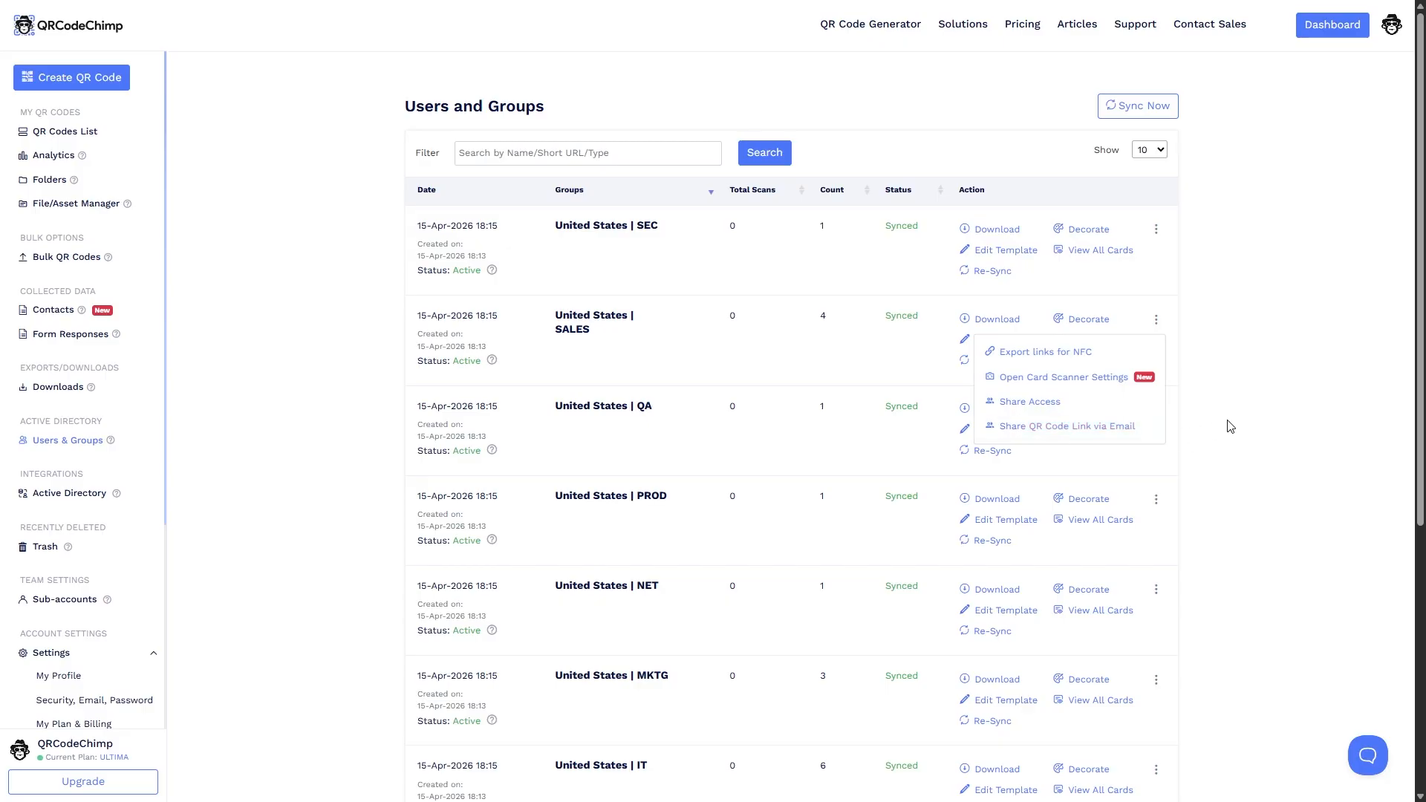
left_click(1249, 421)
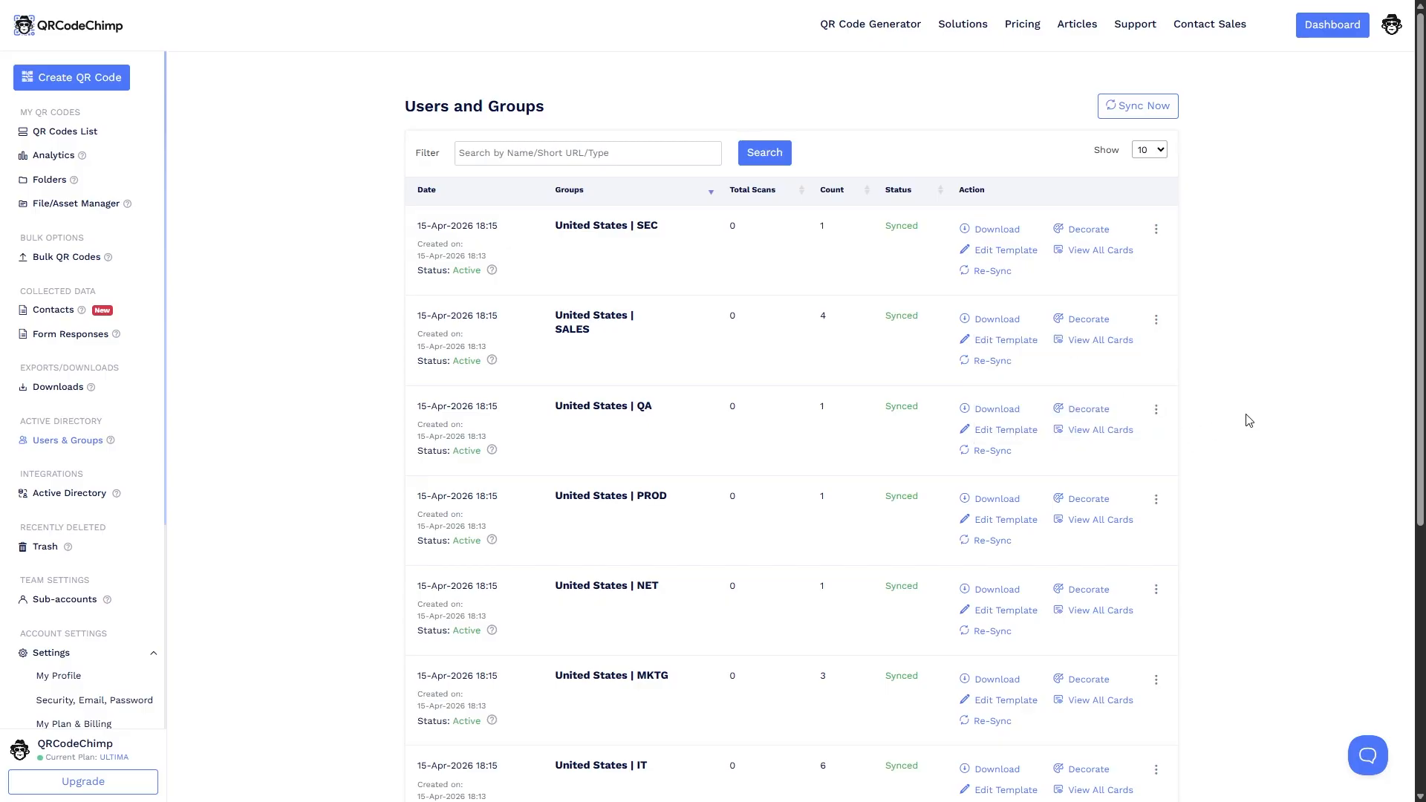